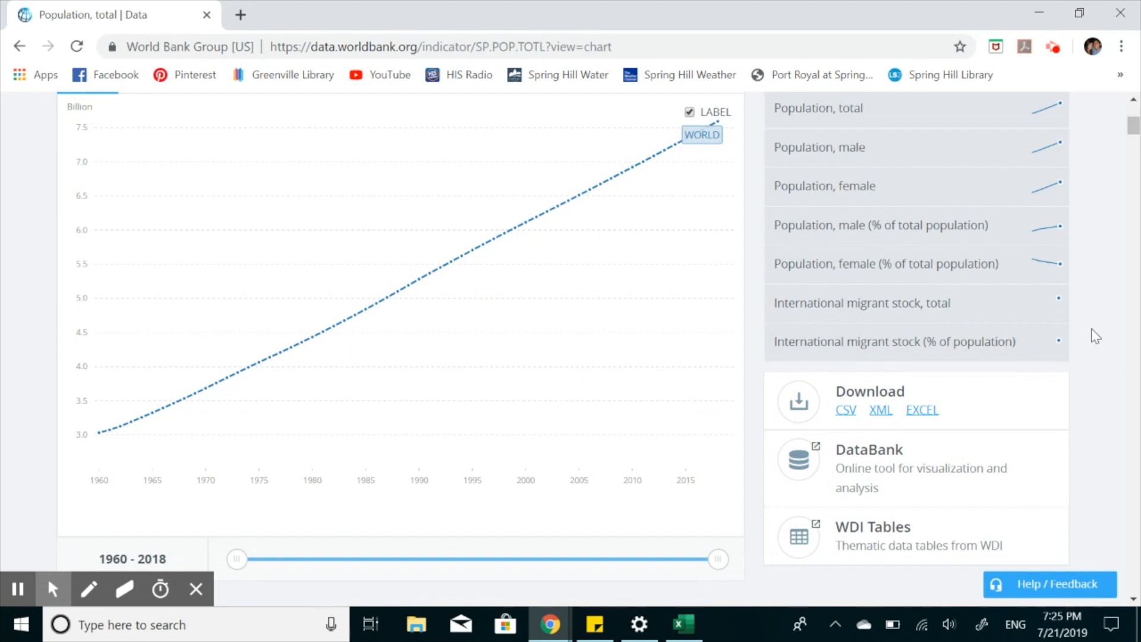
Switch to the World Population workbook in Excel and clear the data source and last updated entries in A1:B2.
scroll(1095, 337, "down", 1)
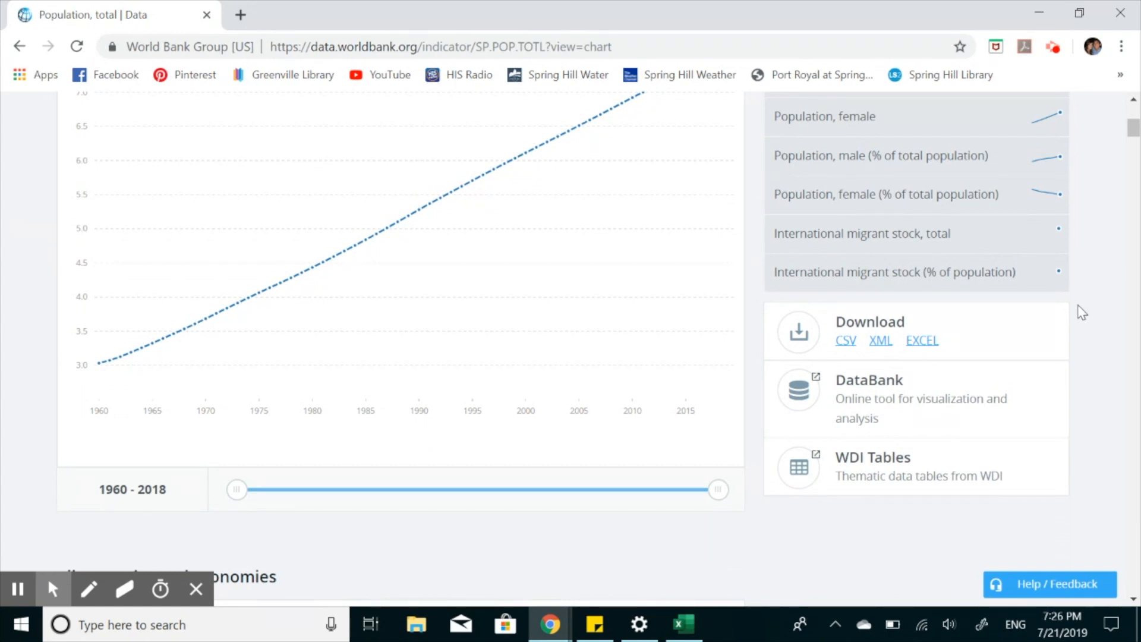
left_click(685, 625)
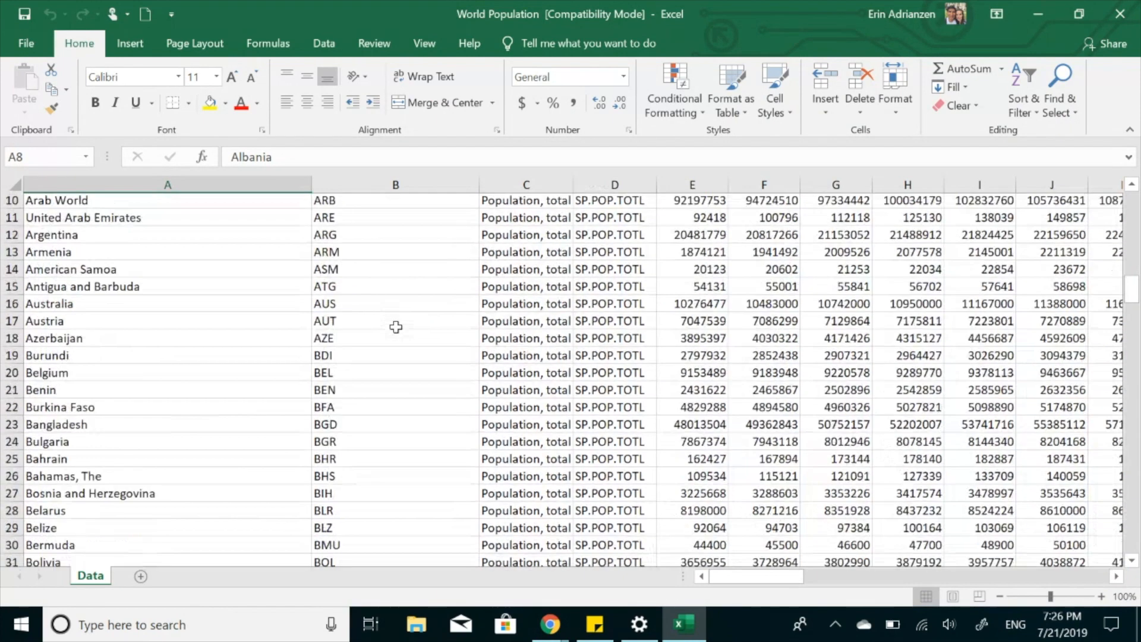
scroll(395, 326, "up", 3)
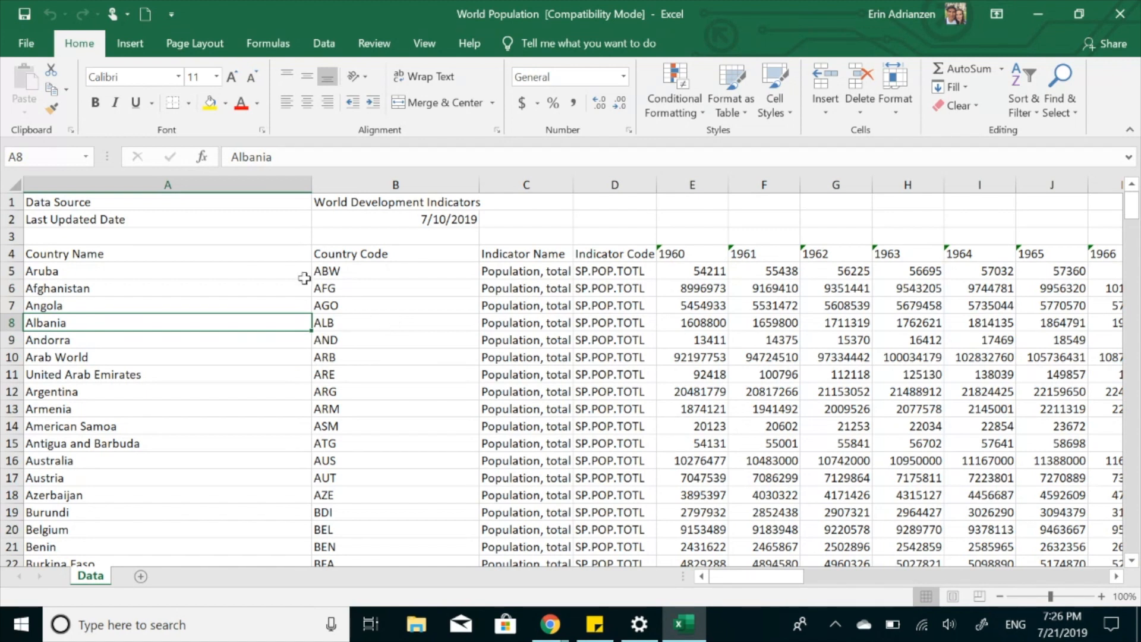
left_click(225, 199)
left_click_drag(225, 198, 418, 219)
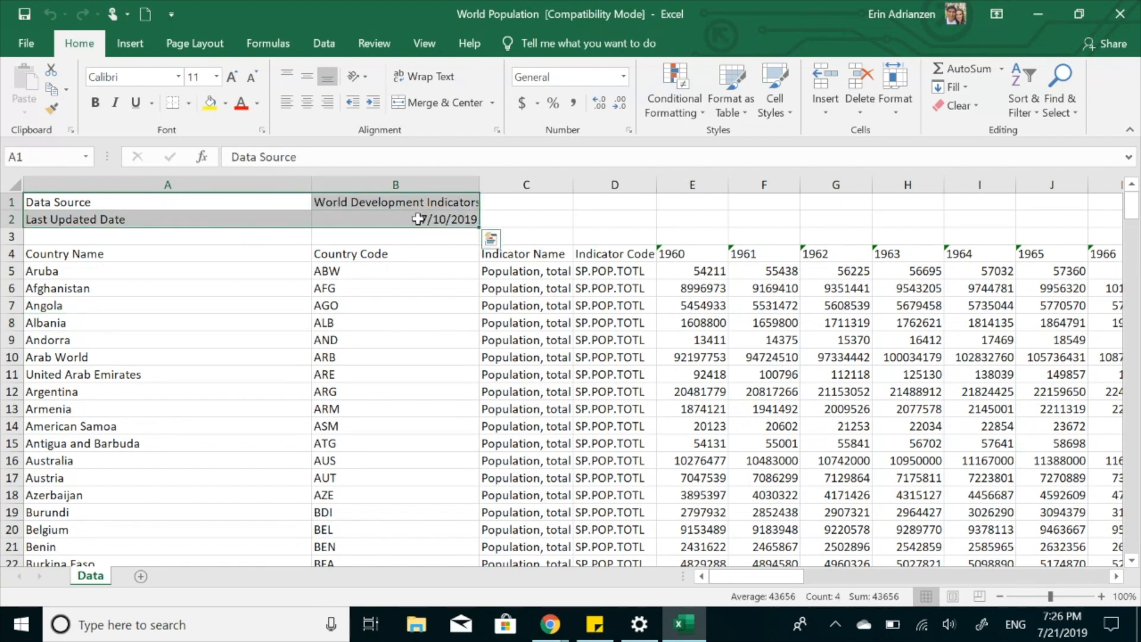
key("Delete")
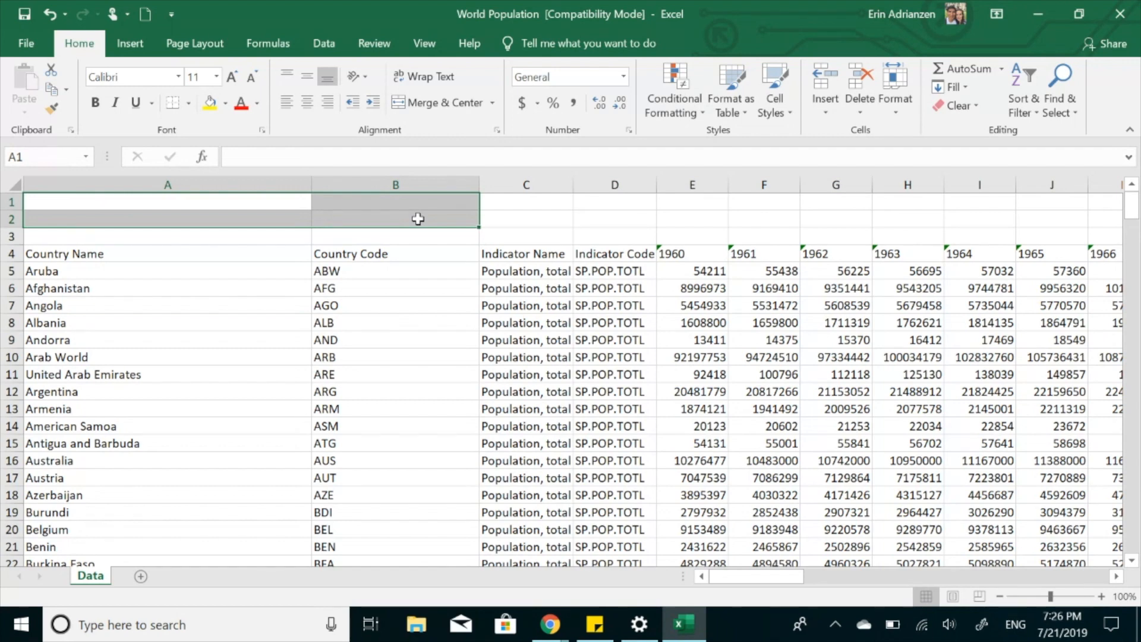
Delete the Indicator Name and Indicator Code columns (C and D) from the Data sheet.
left_click(533, 187)
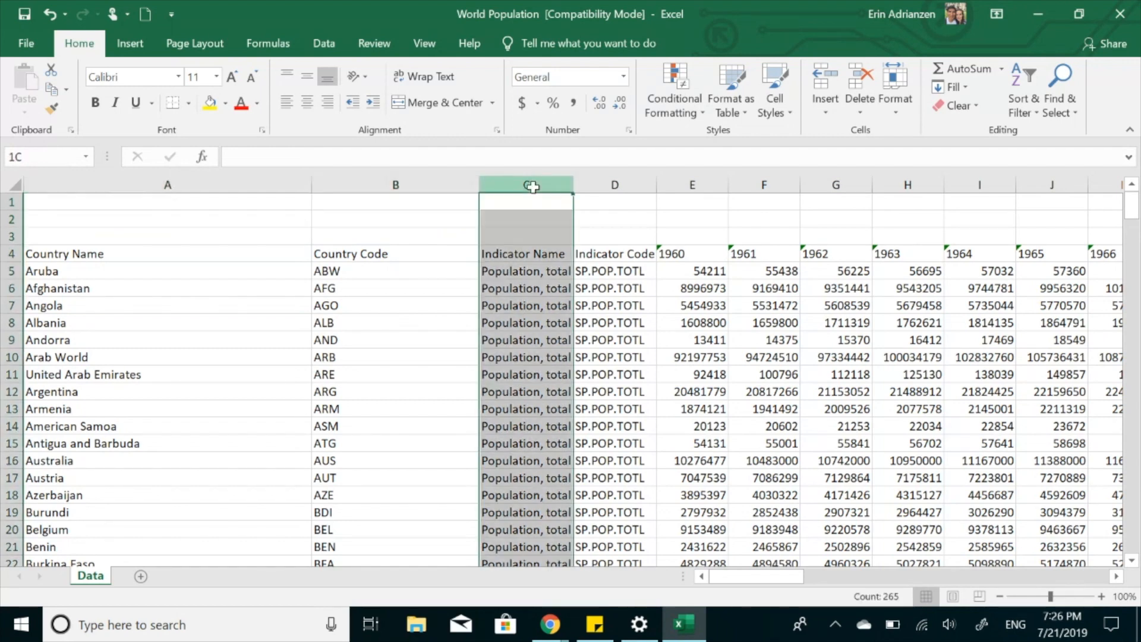
left_click_drag(533, 186, 598, 184)
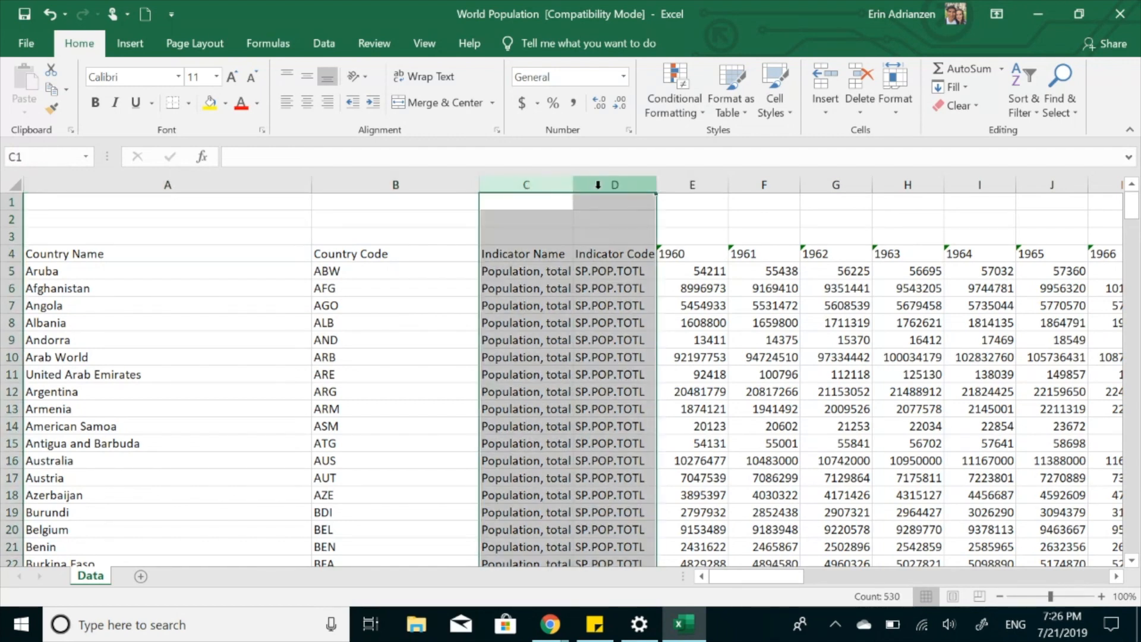
right_click(598, 184)
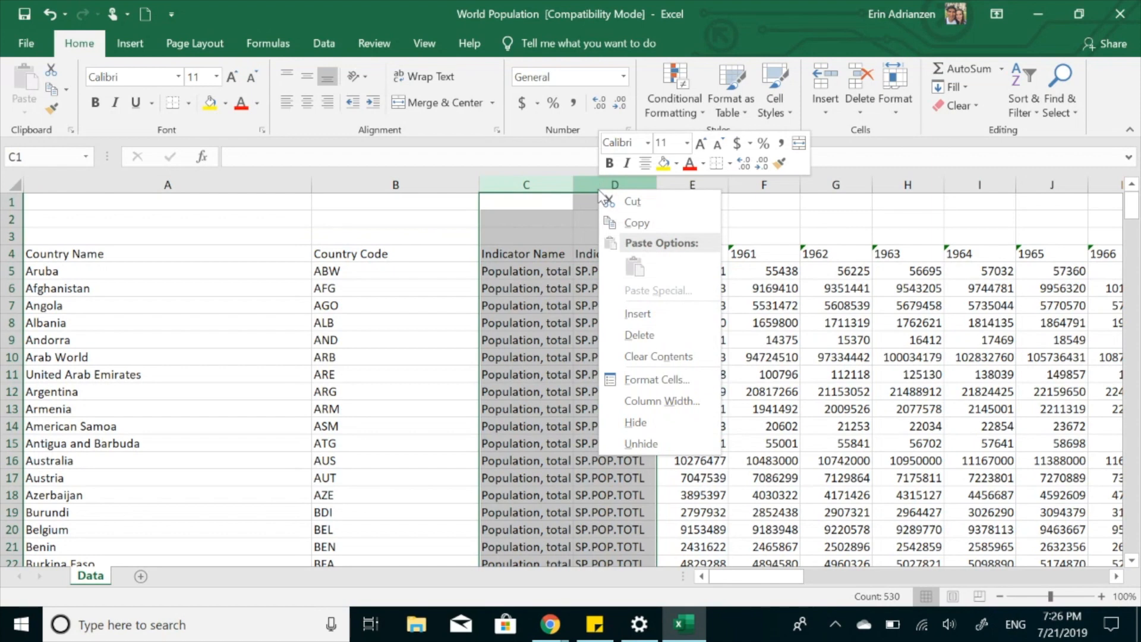
left_click(648, 331)
left_click(401, 325)
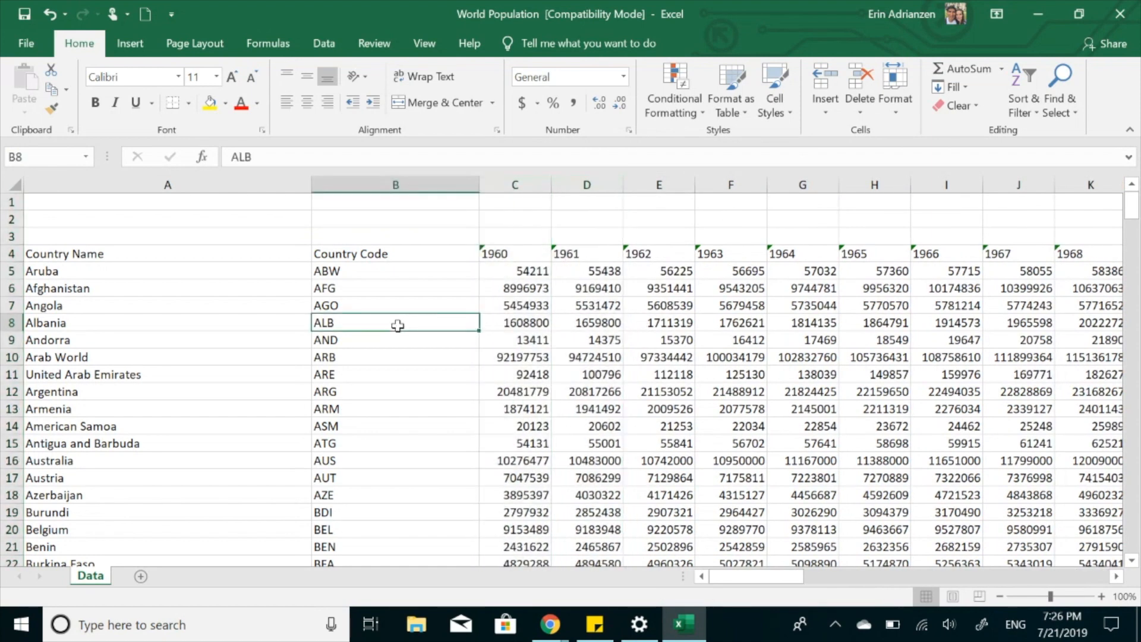
Check the "Not classified" row 113 across all years for population data and delete the entire row.
scroll(577, 375, "down", 4)
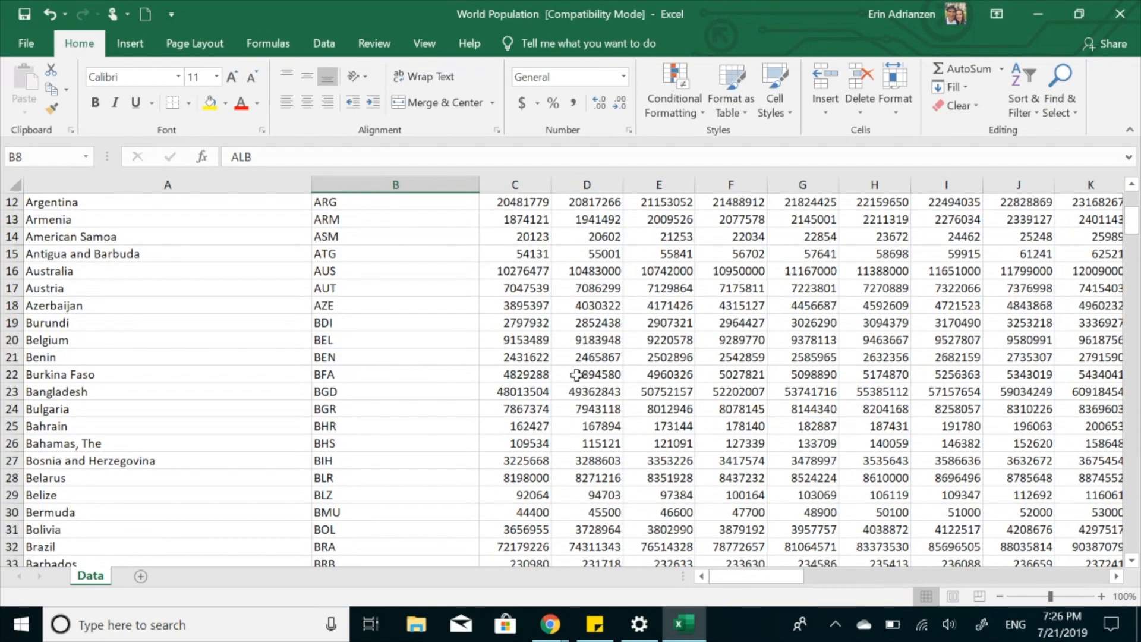
scroll(576, 374, "down", 12)
scroll(576, 374, "down", 14)
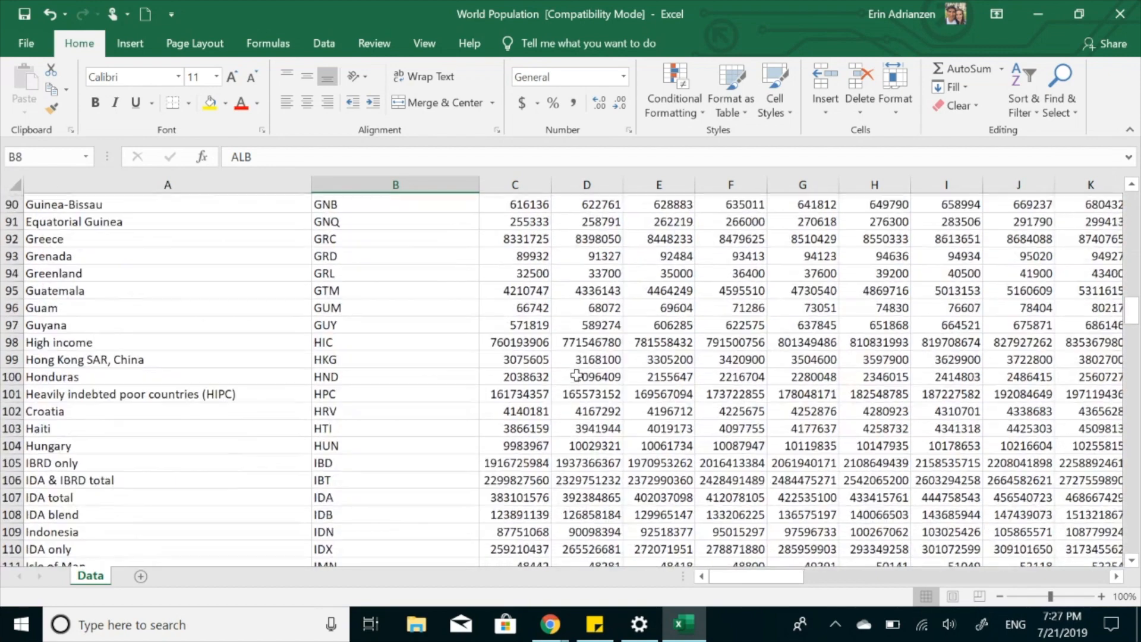
scroll(576, 374, "down", 5)
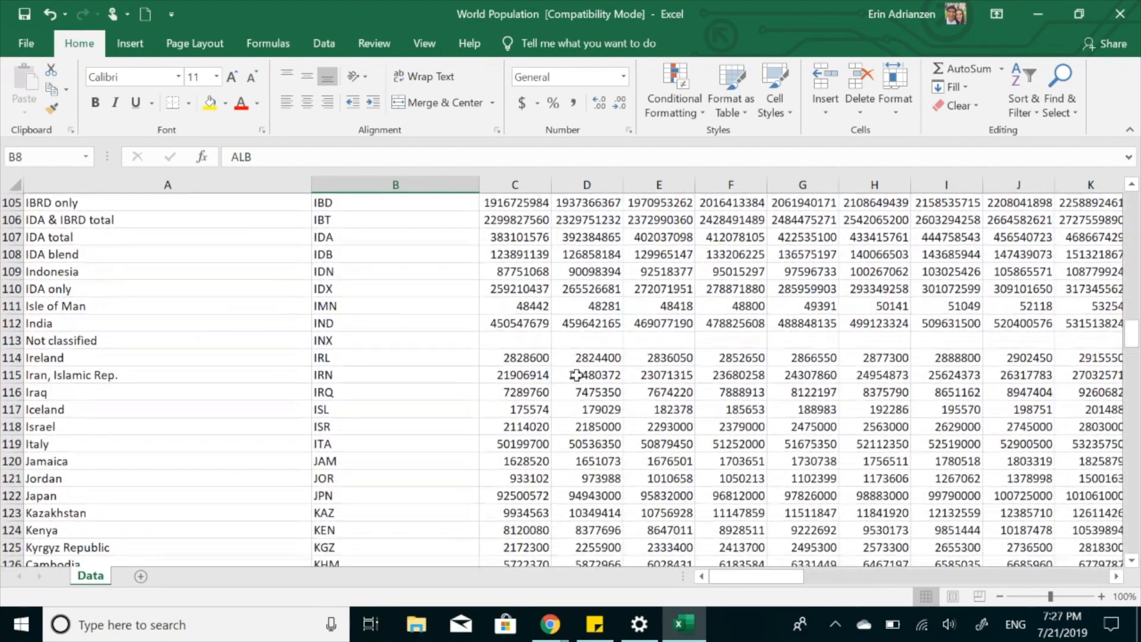
left_click(10, 340)
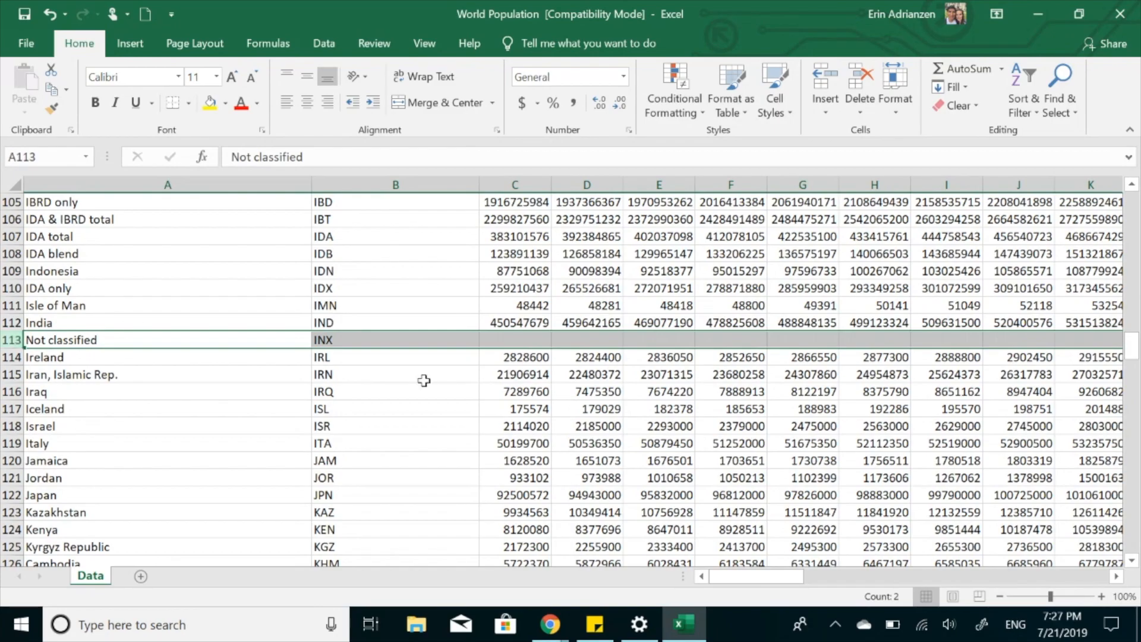
scroll(808, 381, "right", 3)
scroll(808, 382, "right", 15)
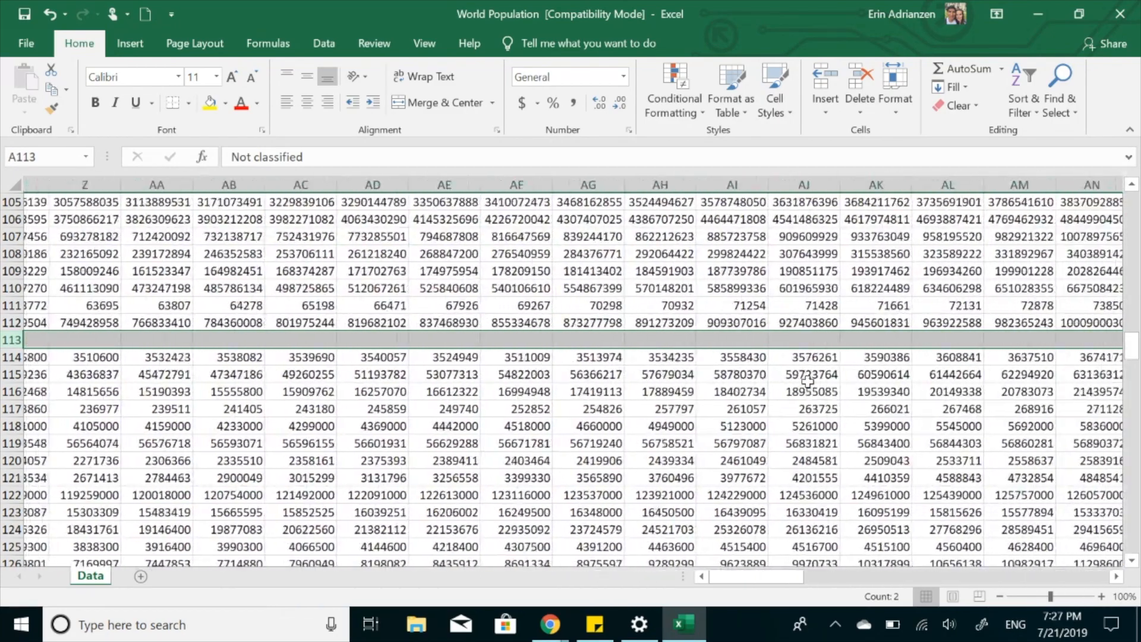
scroll(808, 381, "right", 3)
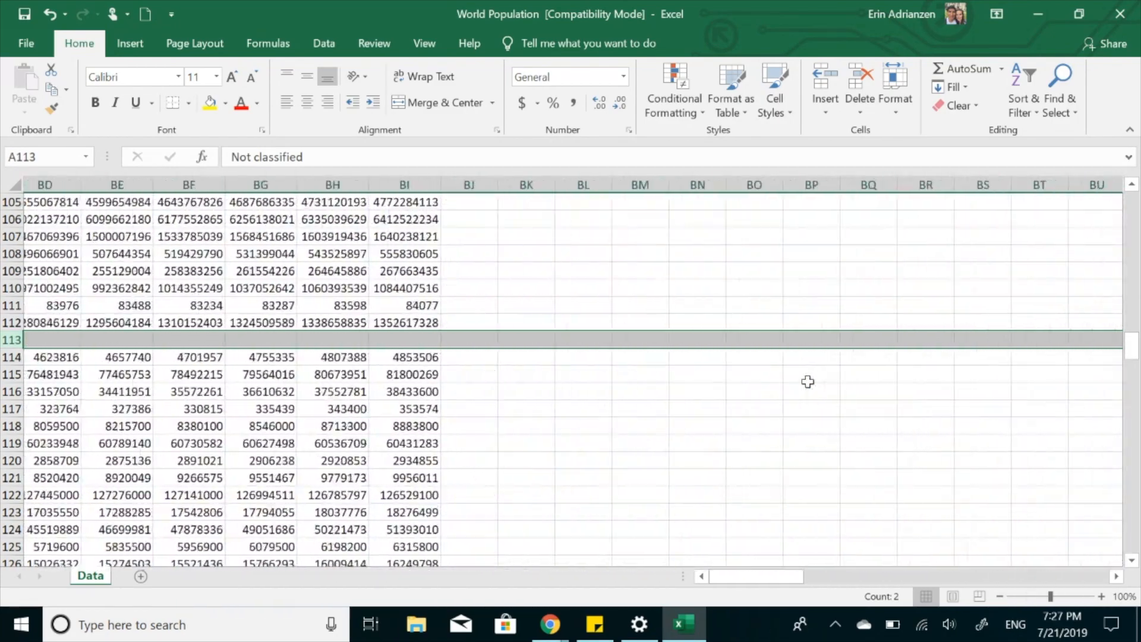
scroll(807, 382, "left", 12)
scroll(807, 382, "left", 5)
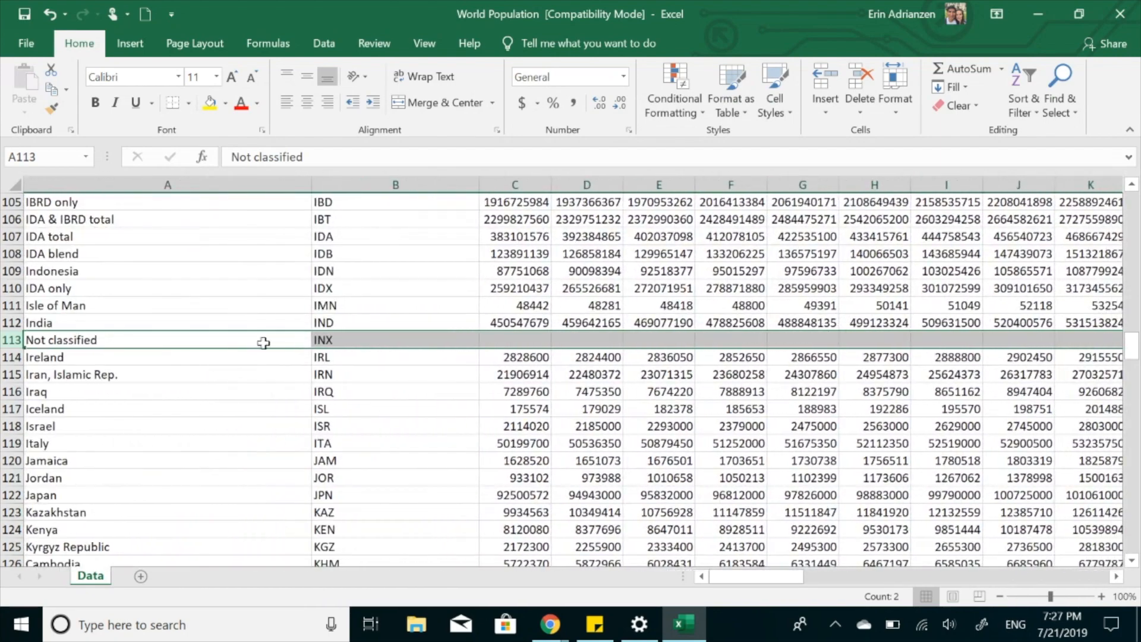
right_click(9, 341)
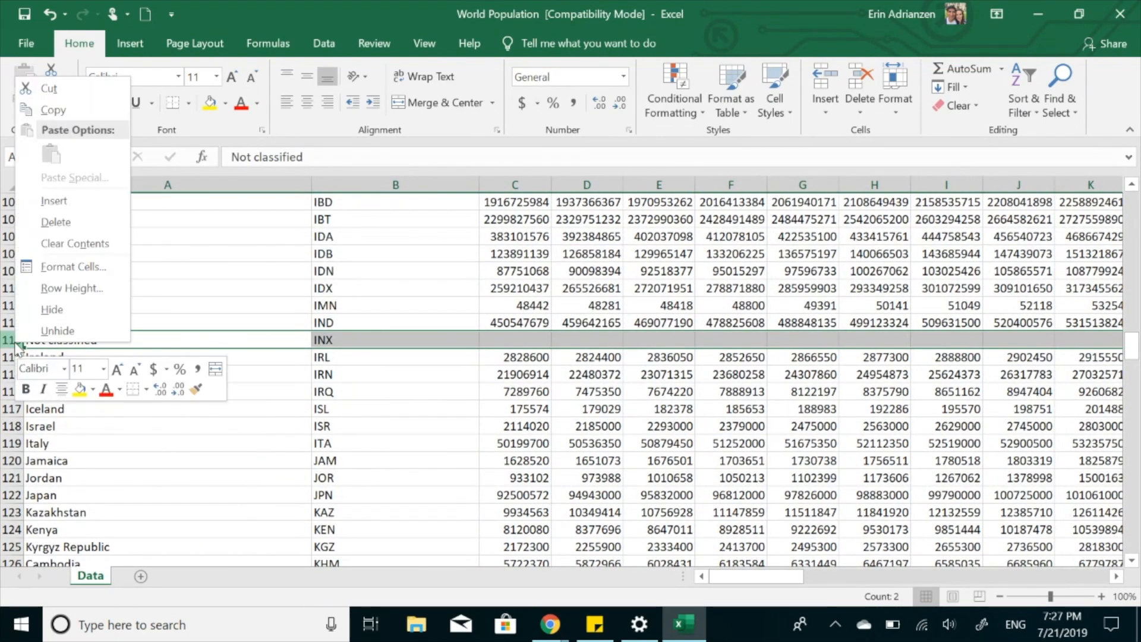
left_click(71, 227)
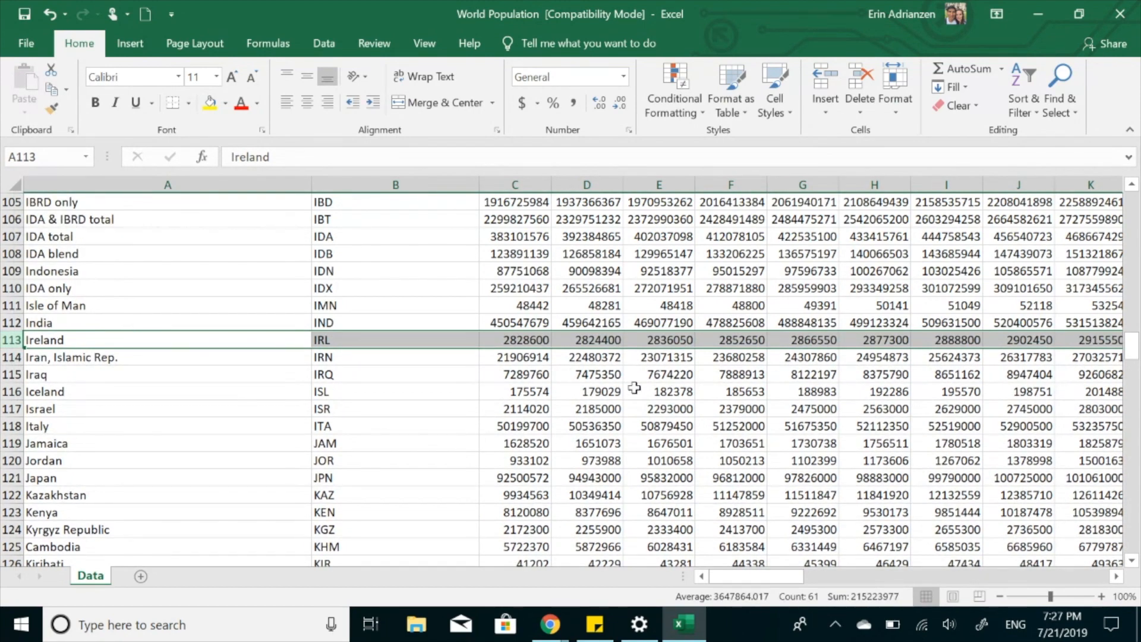
Examine the remaining rows for missing population values, checking rows 198, 216 and 227 across the year columns.
scroll(634, 388, "down", 11)
scroll(635, 387, "down", 15)
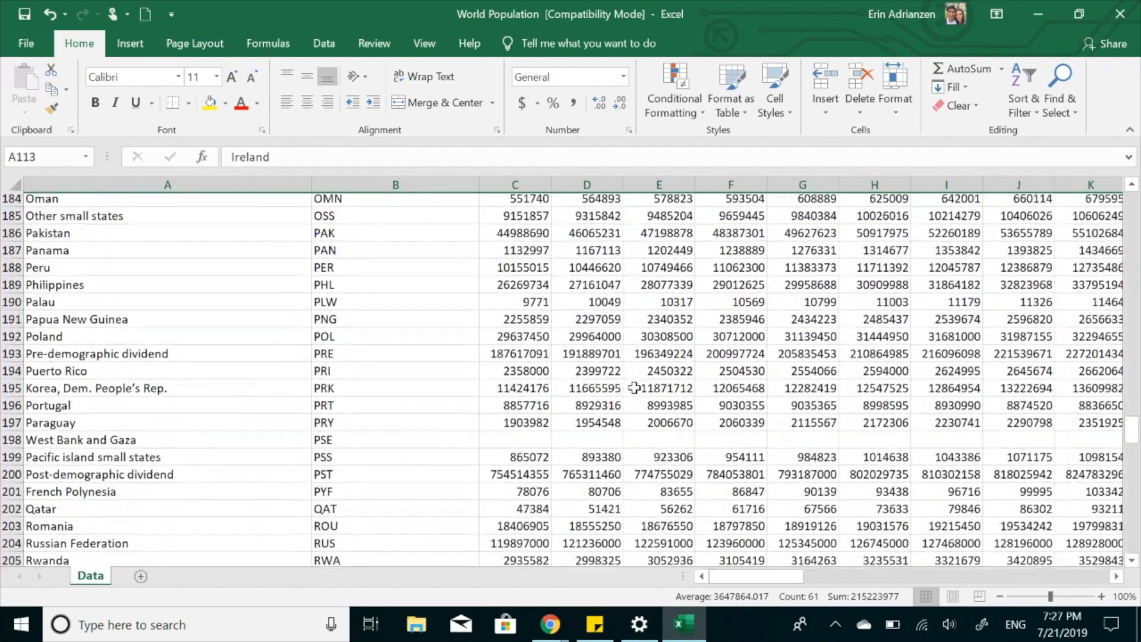
scroll(635, 388, "down", 1)
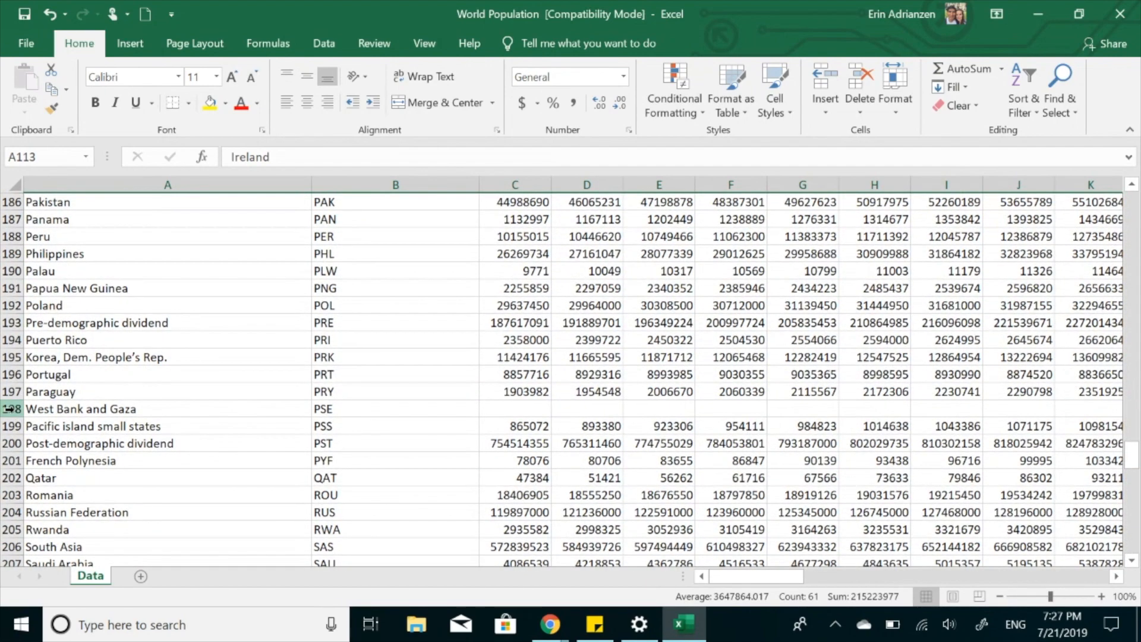
left_click(9, 408)
scroll(1002, 383, "right", 8)
scroll(1002, 383, "right", 7)
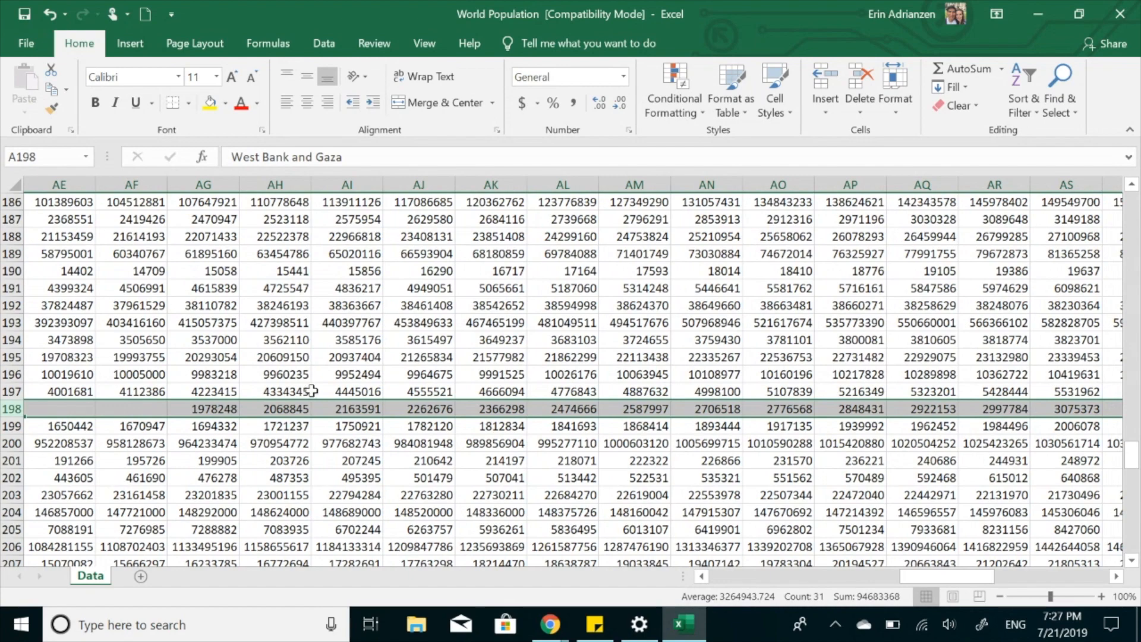
scroll(312, 391, "down", 7)
scroll(311, 391, "left", 3)
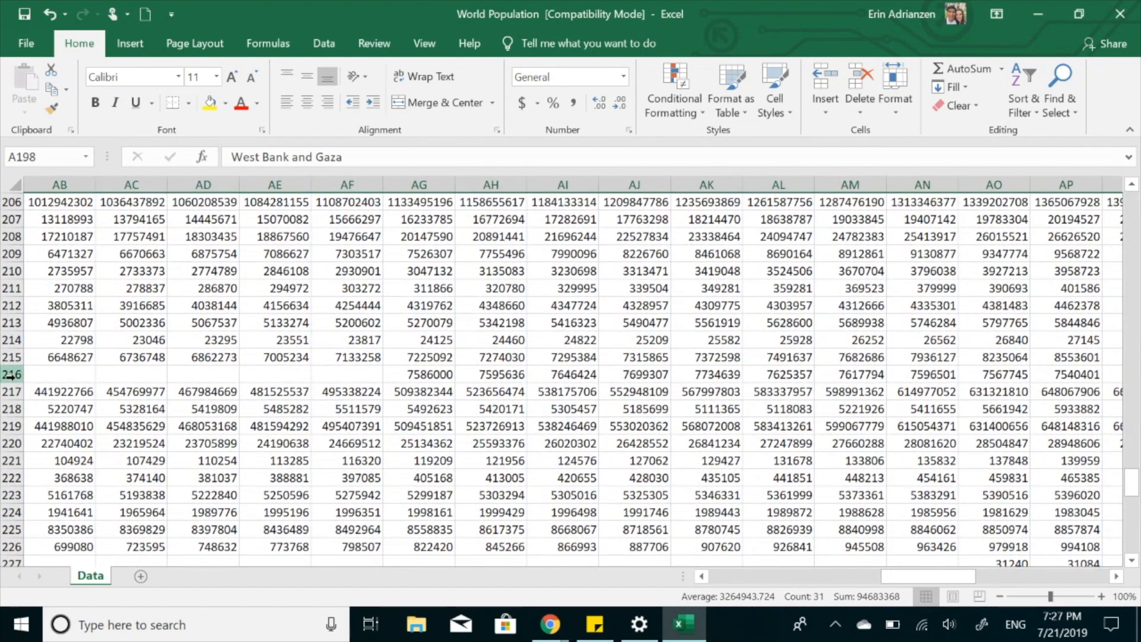
left_click(11, 375)
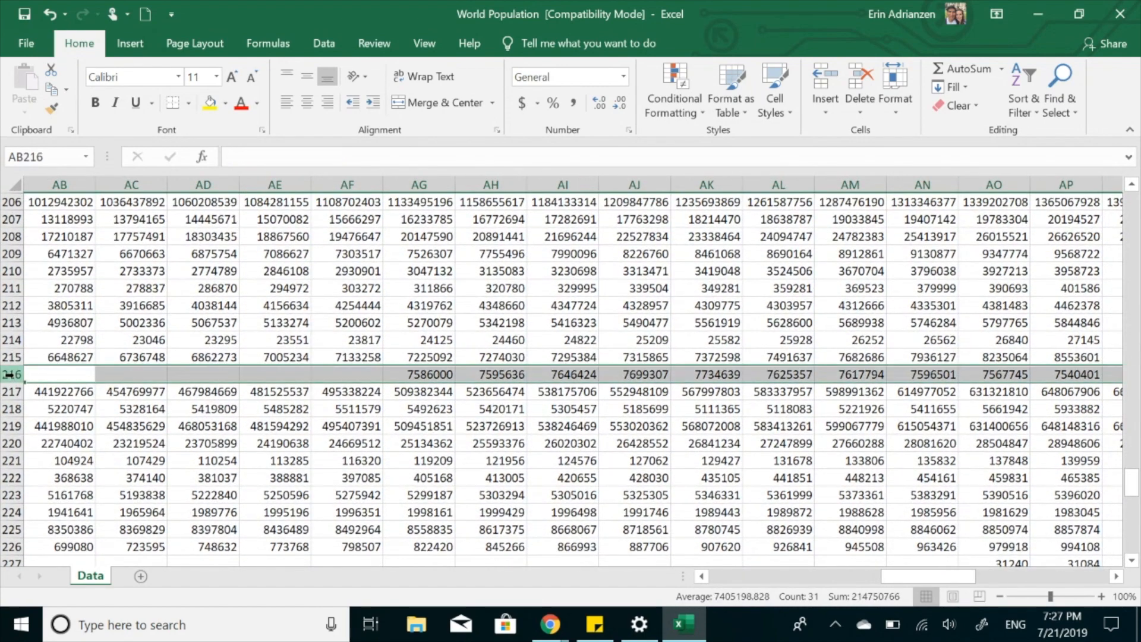
scroll(491, 388, "down", 6)
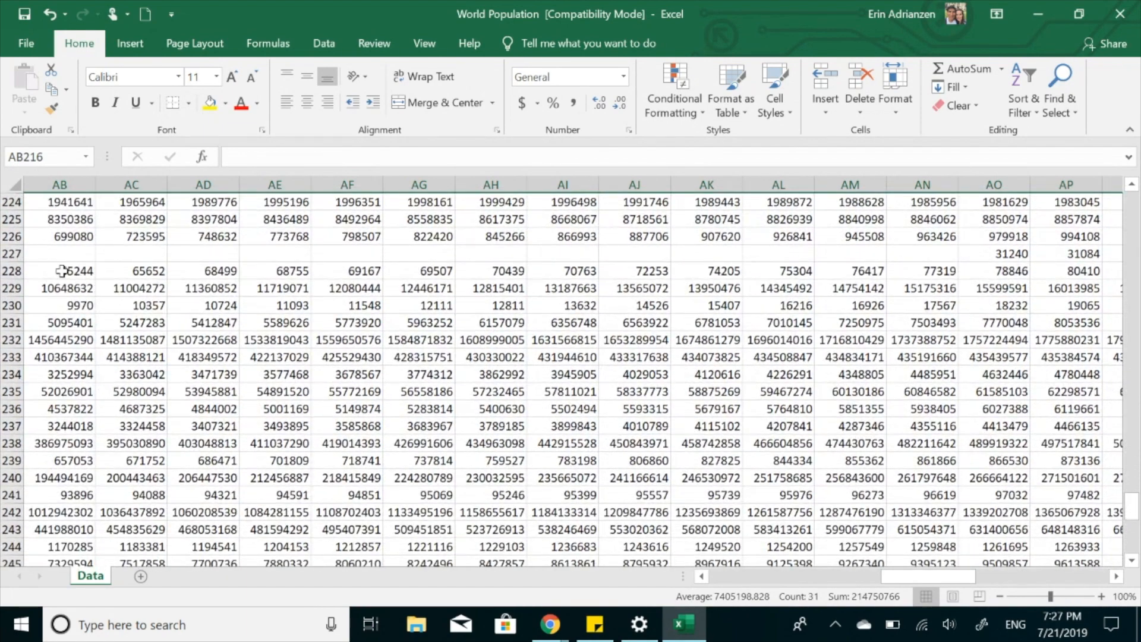
left_click(12, 254)
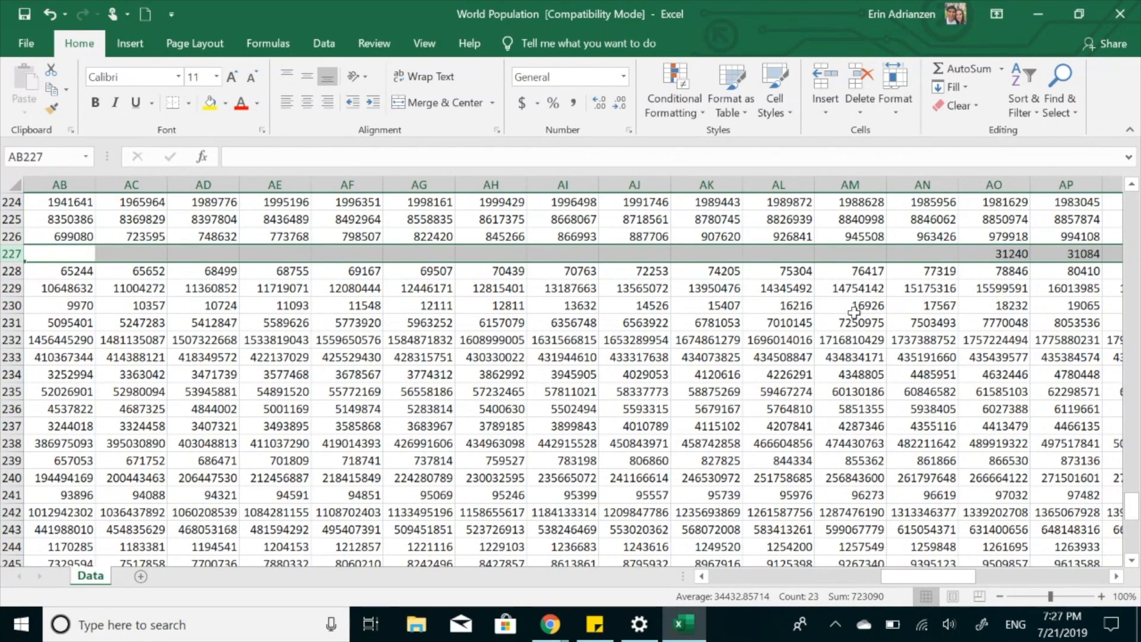
scroll(854, 312, "down", 16)
scroll(854, 312, "up", 20)
scroll(854, 312, "up", 20)
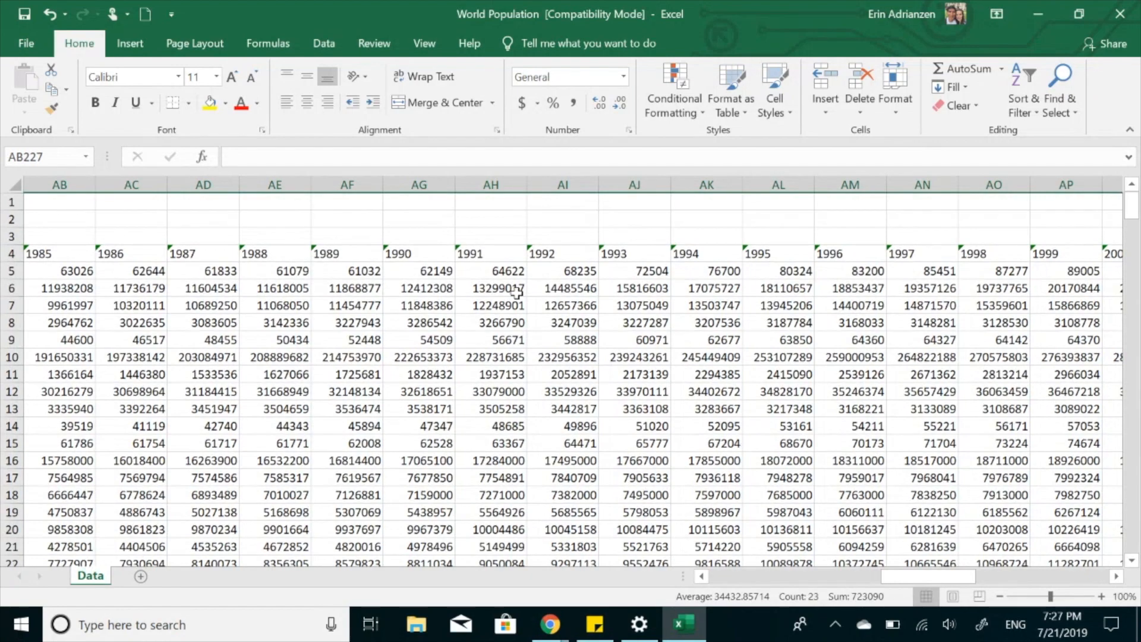
scroll(516, 291, "left", 9)
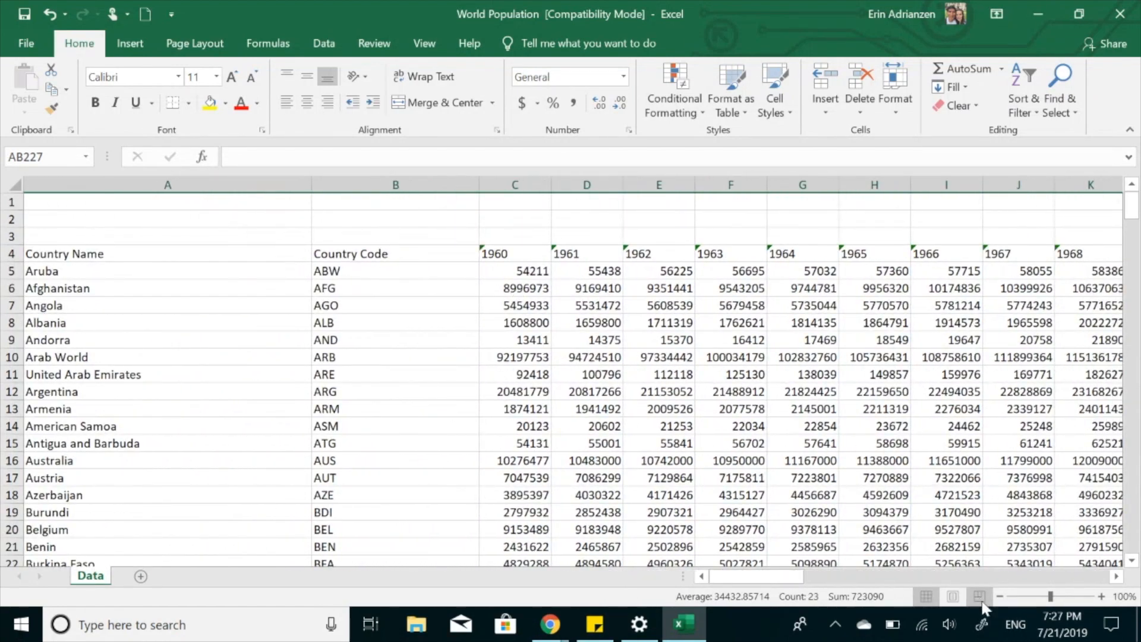
Format the range A4:BI267 as a table with headers, using the light style with a black header row.
left_click(1001, 596)
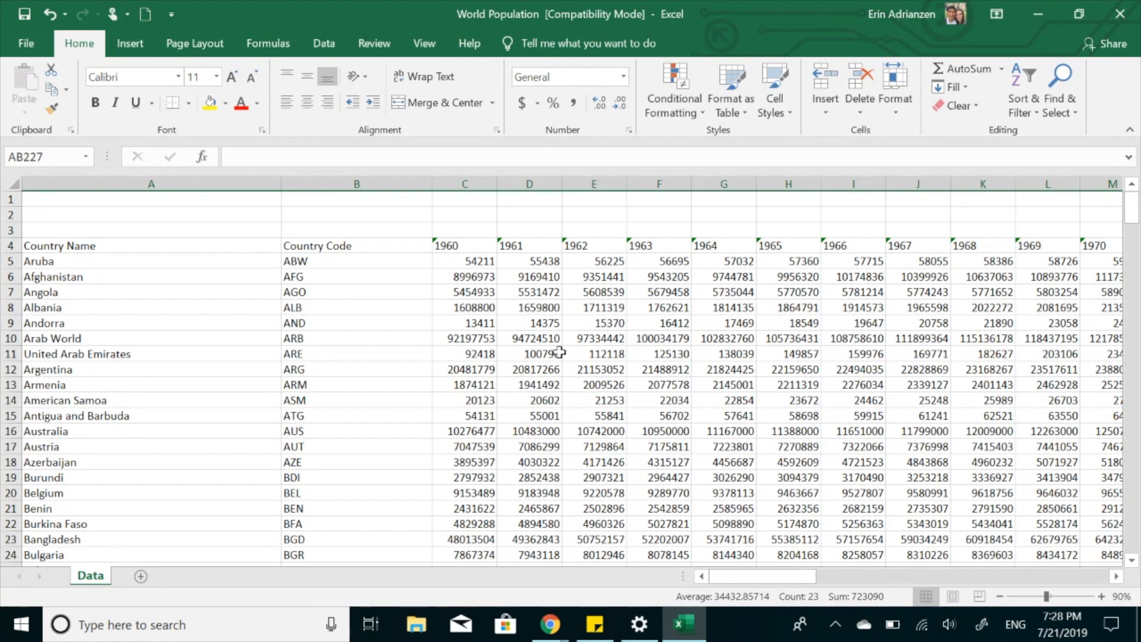
left_click(541, 399)
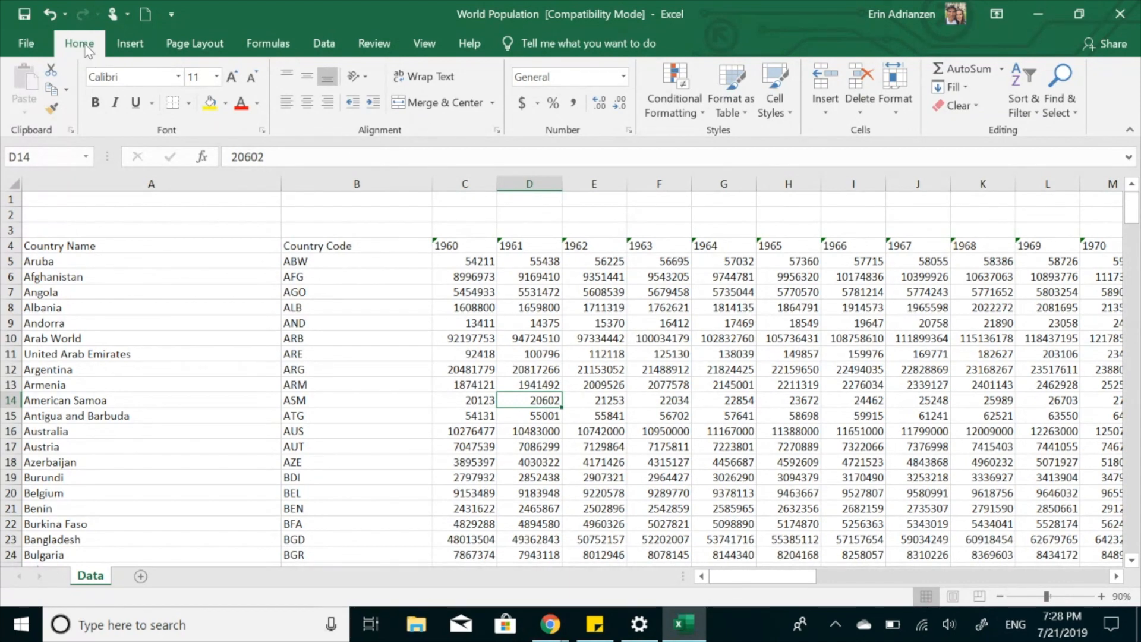
left_click(742, 117)
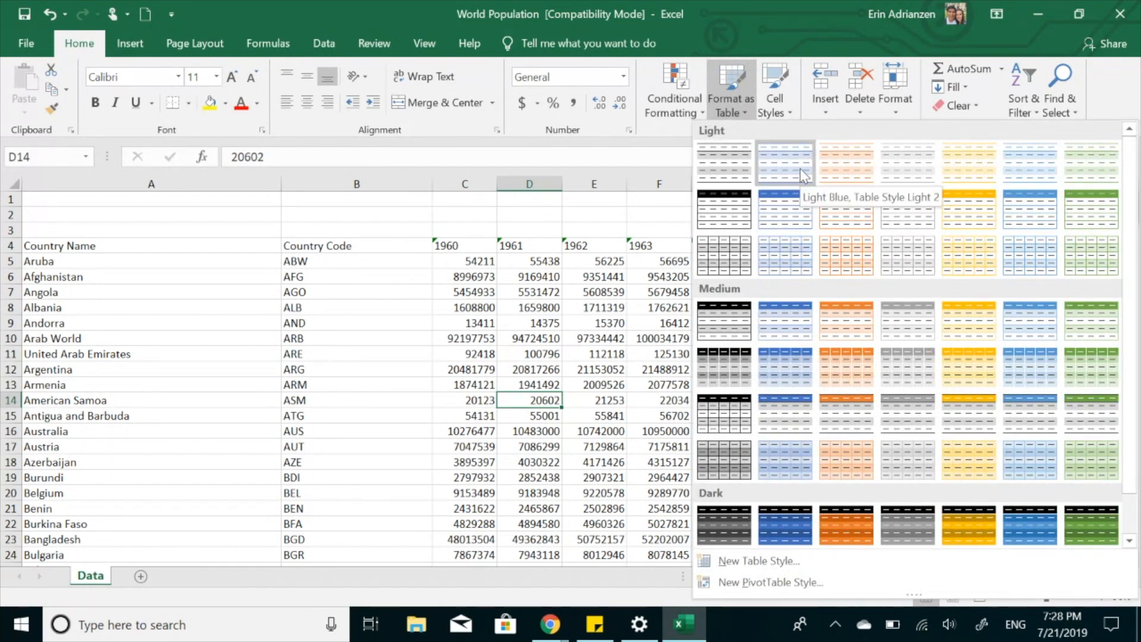
left_click(740, 209)
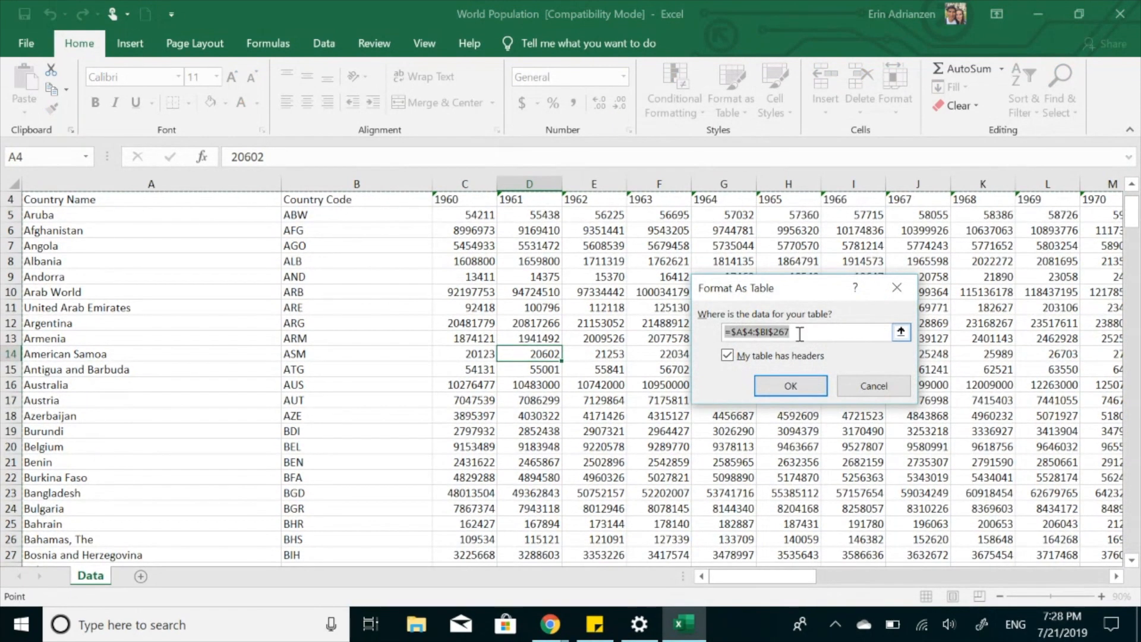
left_click(802, 391)
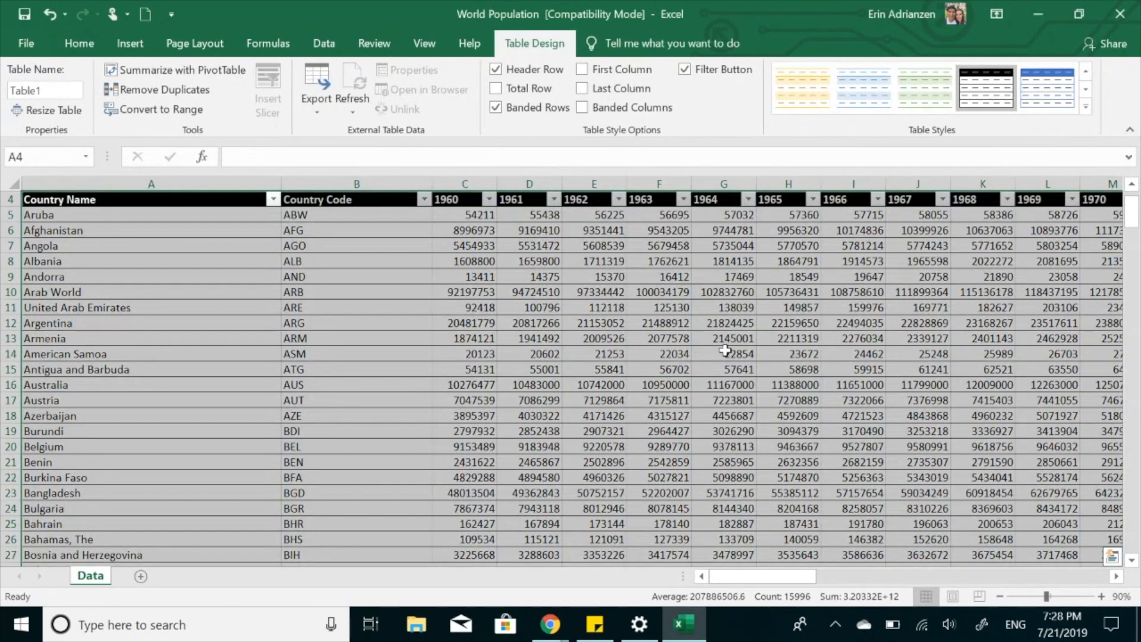
Create a PivotTable from Table1 on the existing Data sheet at cell BK5.
left_click(847, 337)
scroll(927, 341, "right", 6)
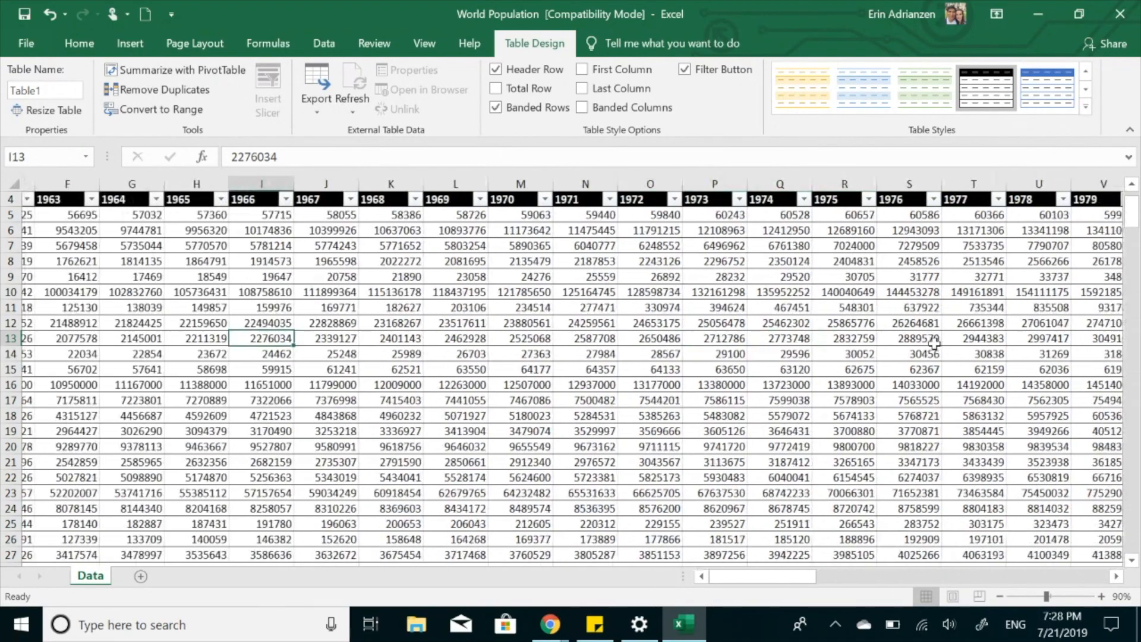
scroll(935, 344, "right", 6)
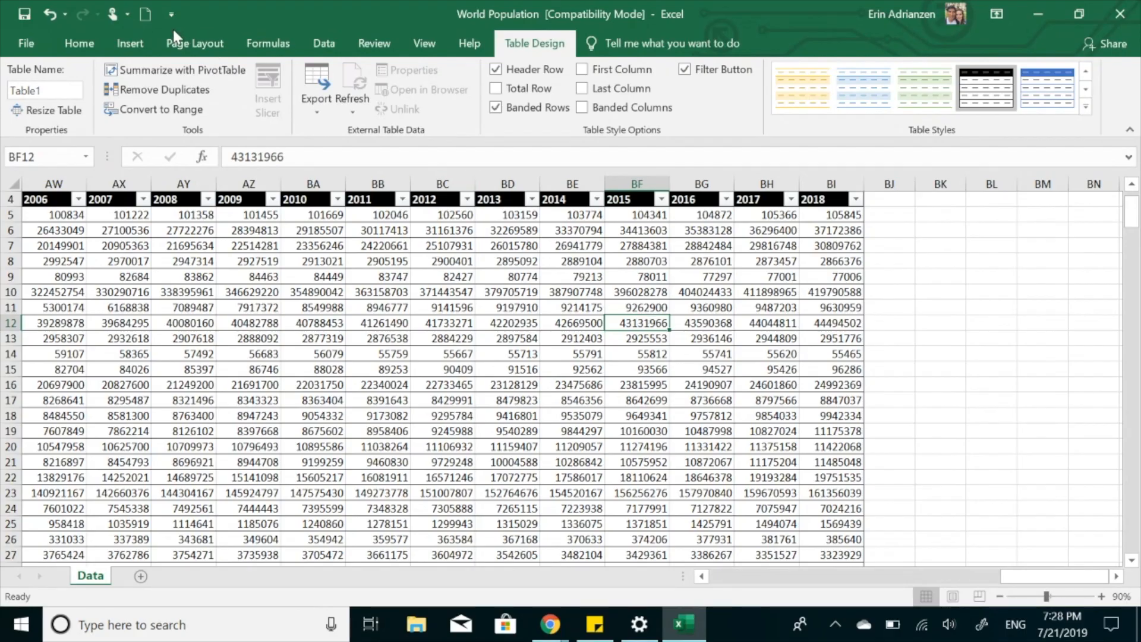
left_click(130, 44)
left_click(31, 83)
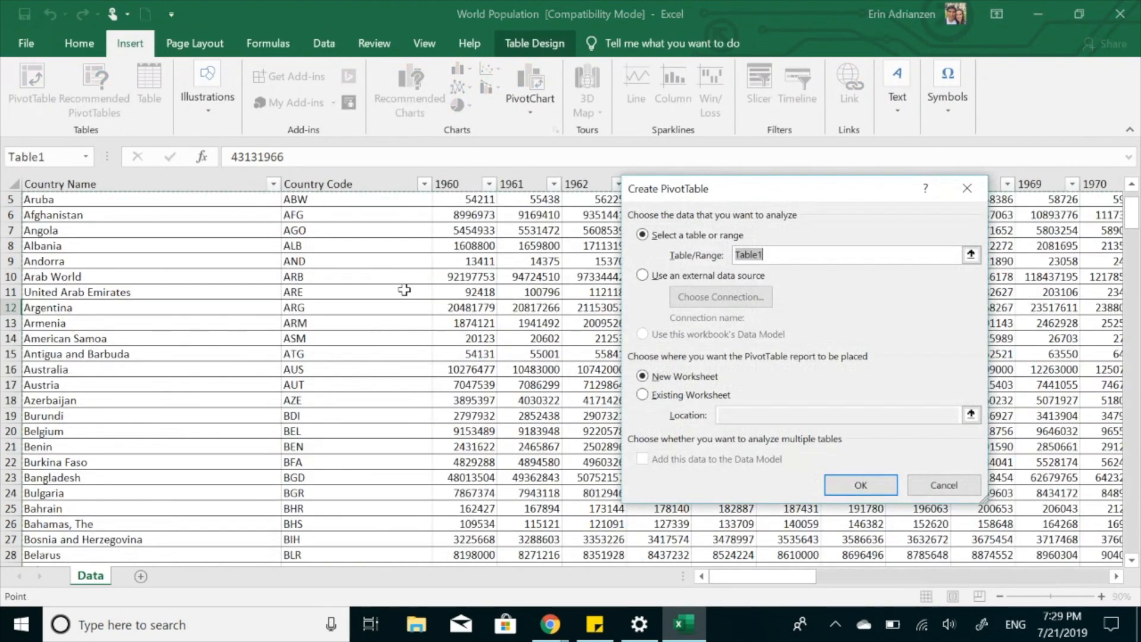
scroll(547, 359, "right", 5)
scroll(548, 359, "right", 12)
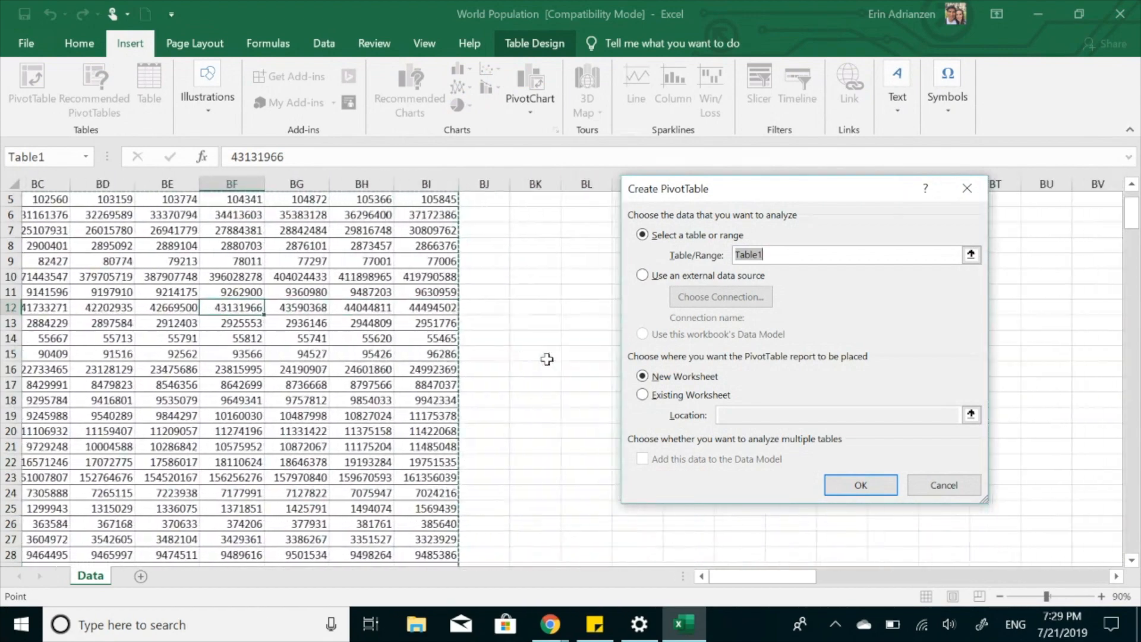
scroll(547, 359, "right", 1)
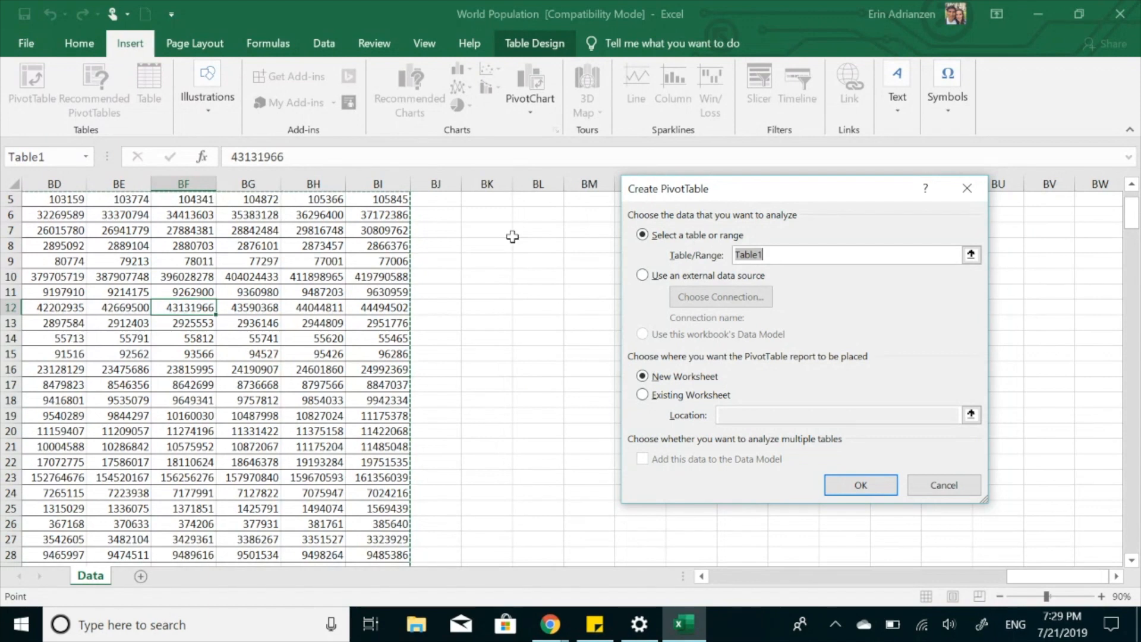
left_click(643, 395)
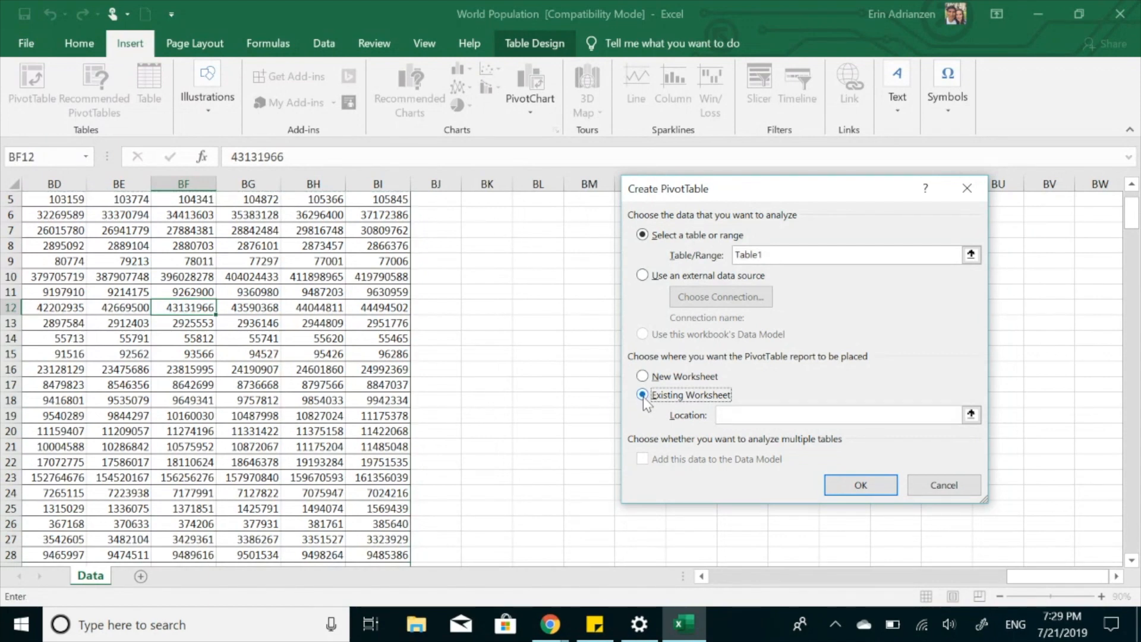
scroll(561, 244, "up", 2)
left_click(485, 262)
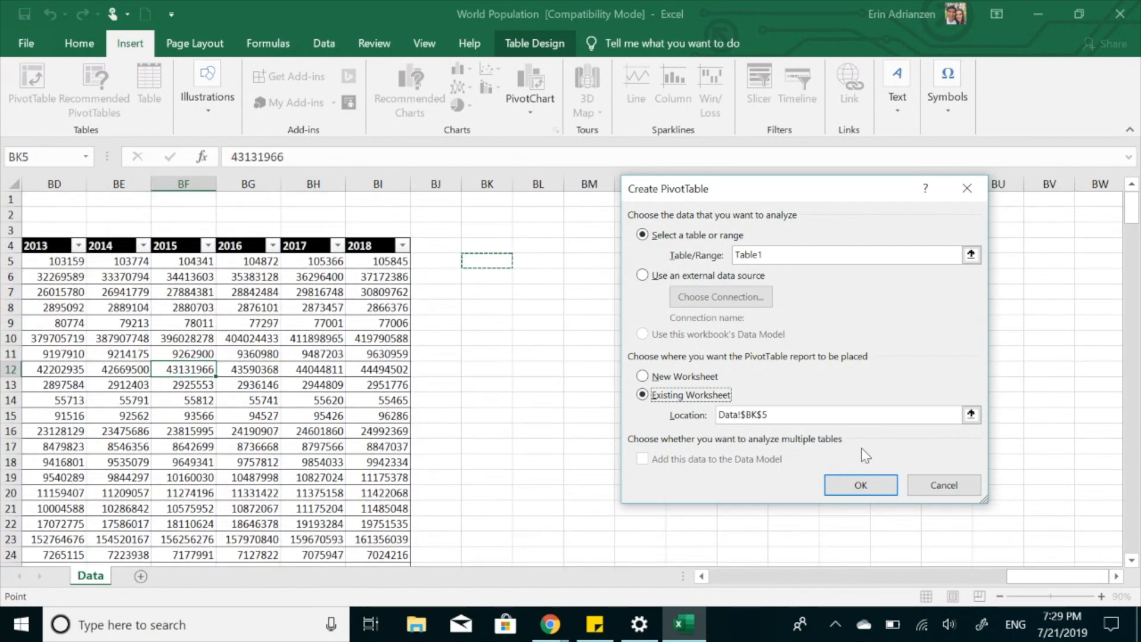
left_click(875, 484)
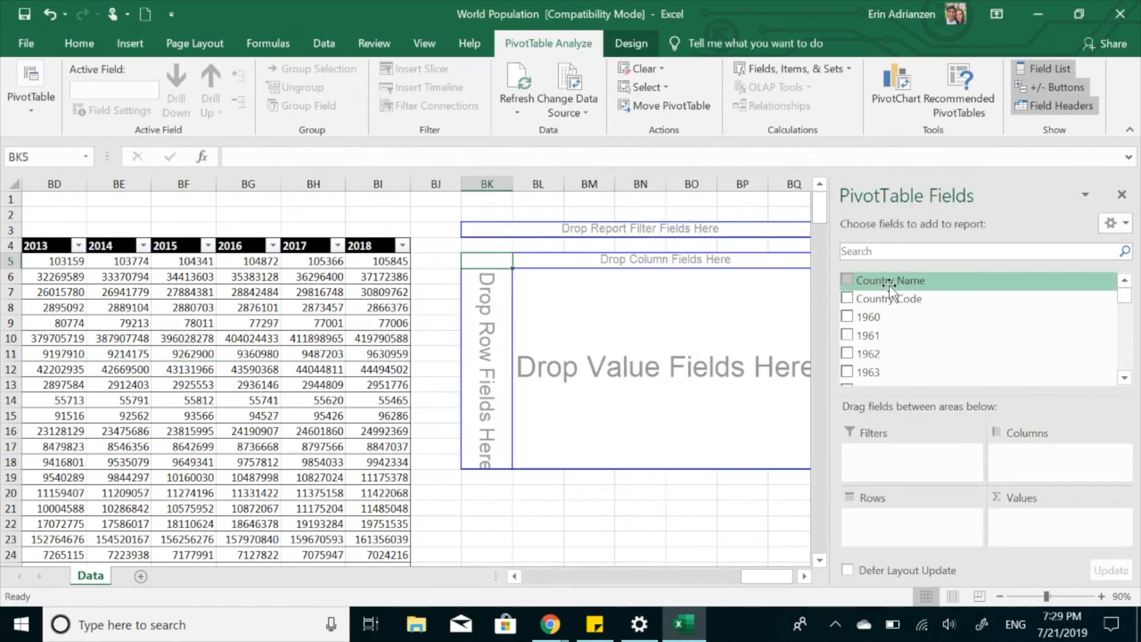
Add Country Name to the PivotTable rows and try to place the 1960 field in the columns.
left_click_drag(890, 284, 889, 523)
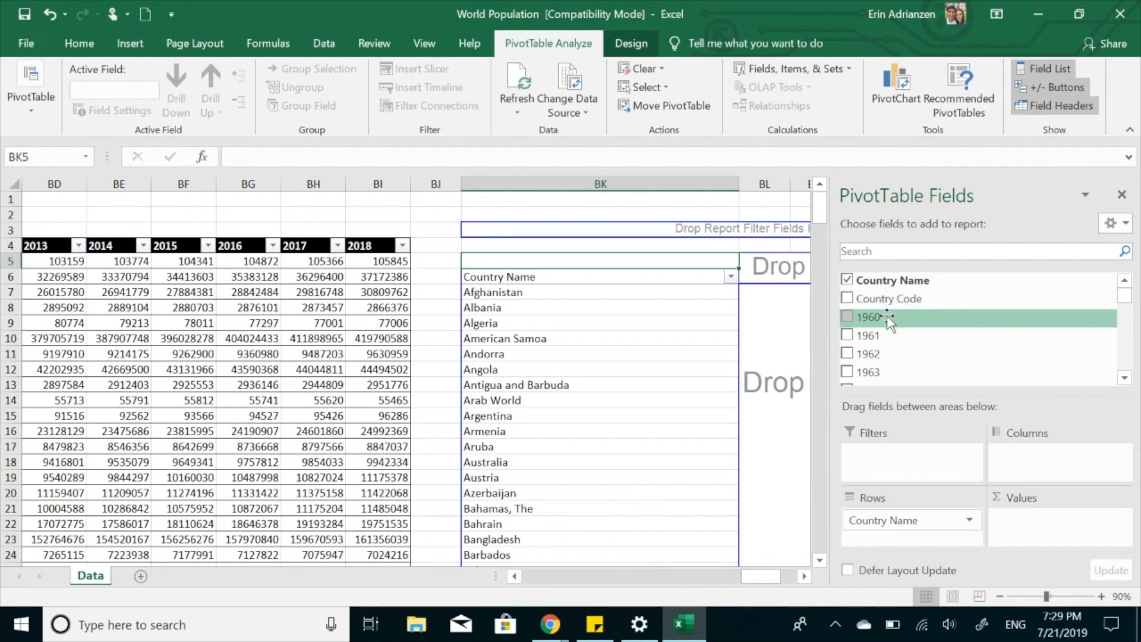
left_click_drag(890, 320, 1043, 483)
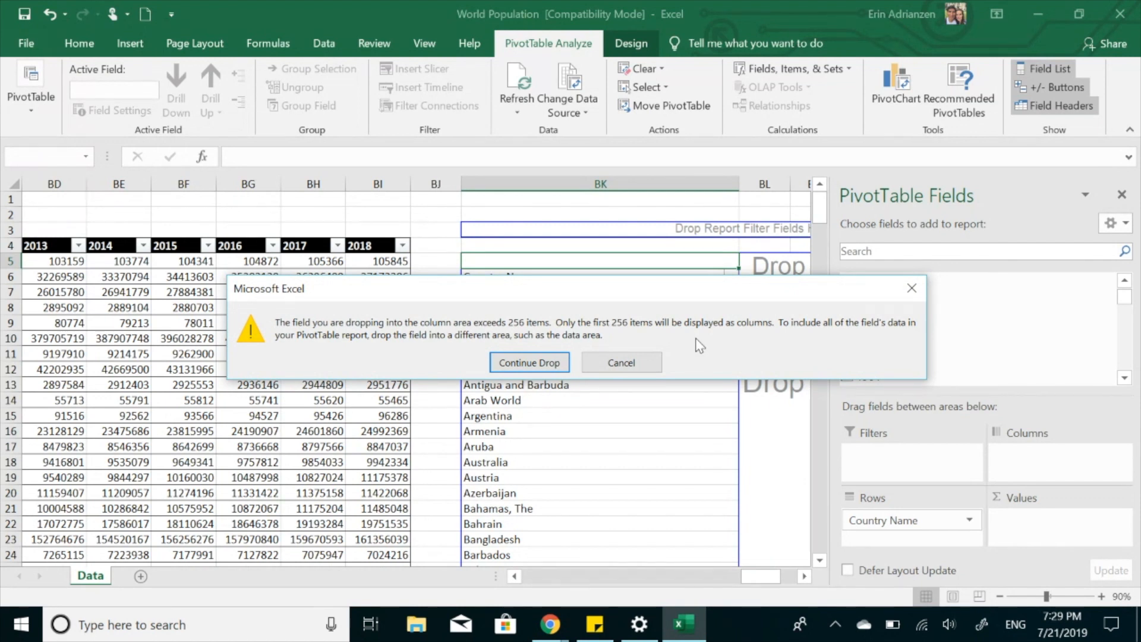
left_click(912, 289)
Undo the Country Name row field and the PivotTable's creation on the Data sheet.
left_click(587, 295)
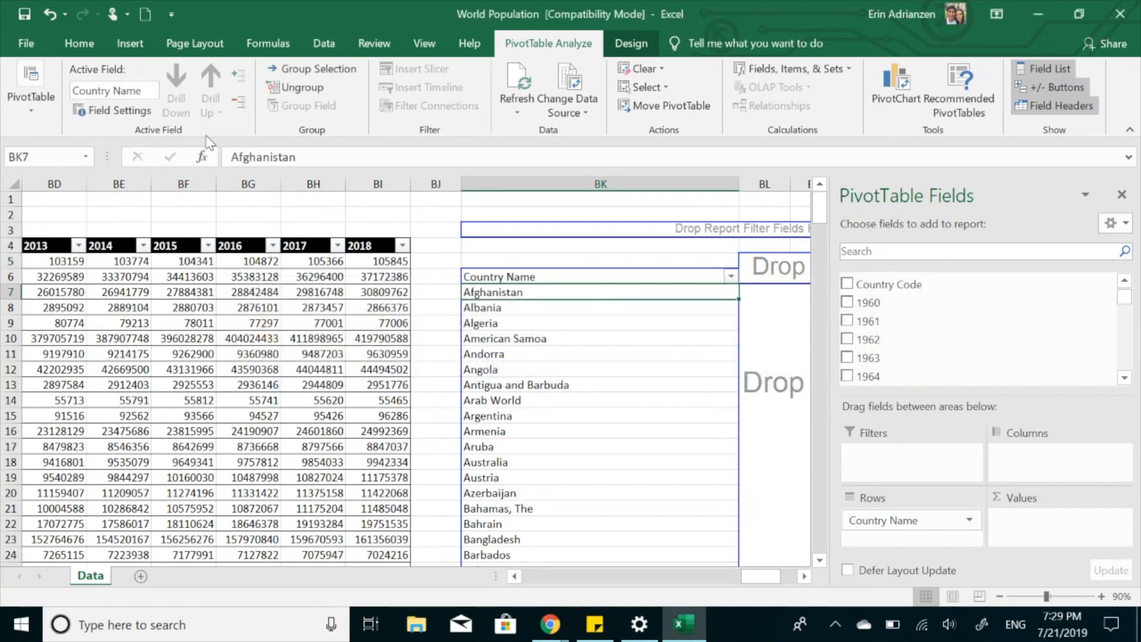
left_click(48, 13)
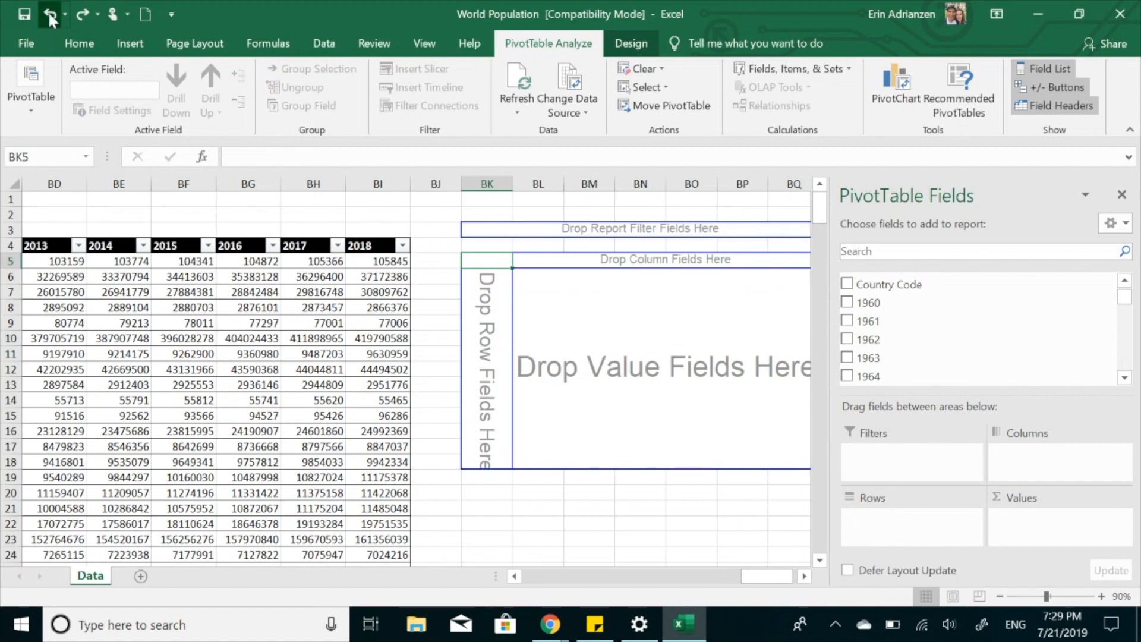
left_click(49, 13)
Load the population table from the Data sheet into the Power Query Editor.
scroll(445, 339, "left", 10)
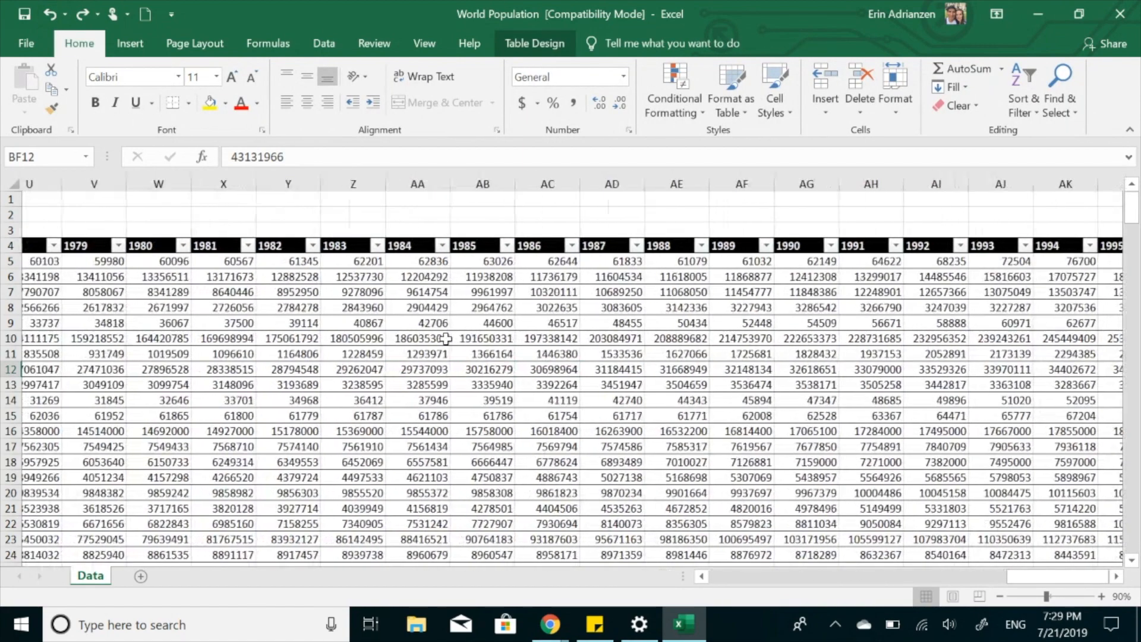
scroll(445, 338, "left", 5)
left_click(328, 47)
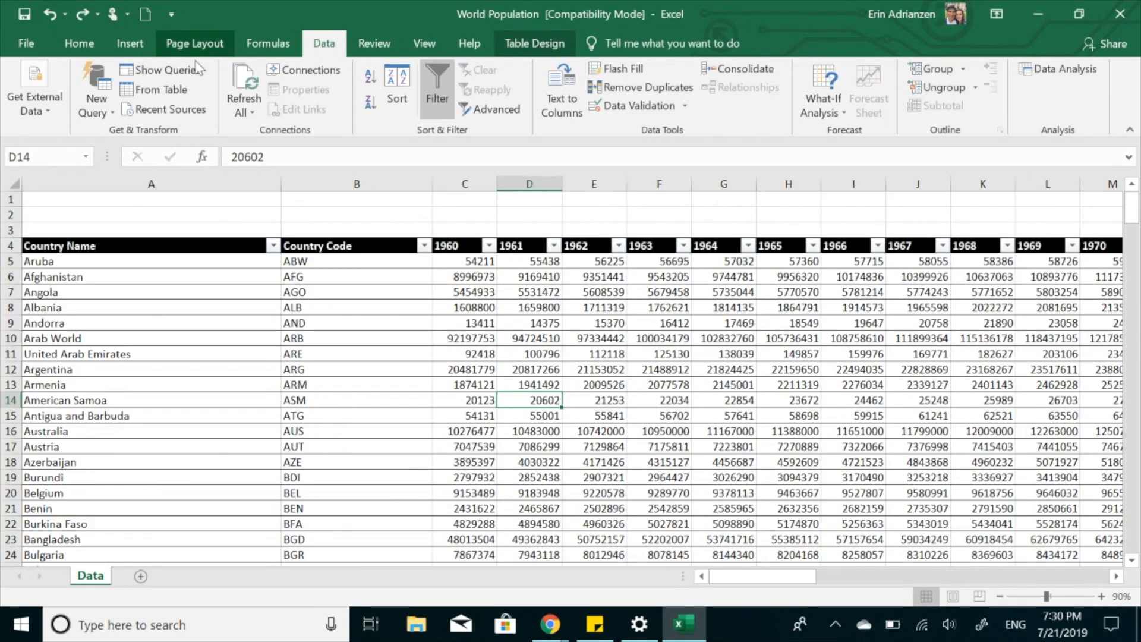
left_click(175, 95)
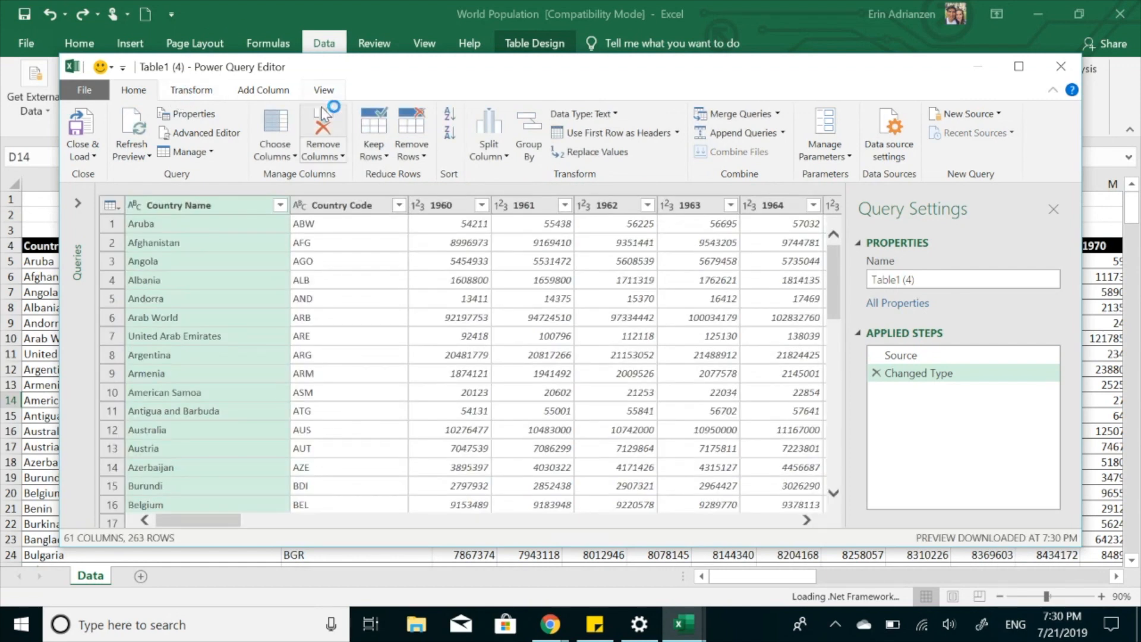
Unpivot all the year columns from 1960 through 2018 in the query.
left_click(450, 211)
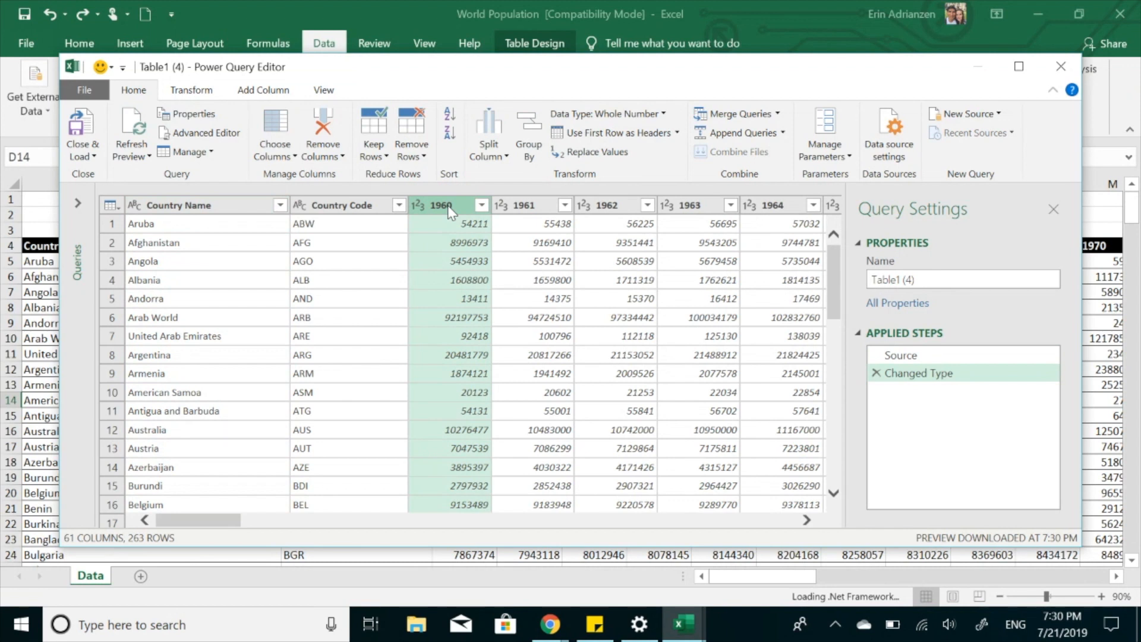
key("shift+Right")
key("shift+Right")
key("shift+Right")
key("shift+Right")
key("shift+Right")
key("shift+Right")
key("shift+Right")
key("shift+Right")
key("shift+Right")
key("shift+Right")
key("shift+Right")
key("shift+Right")
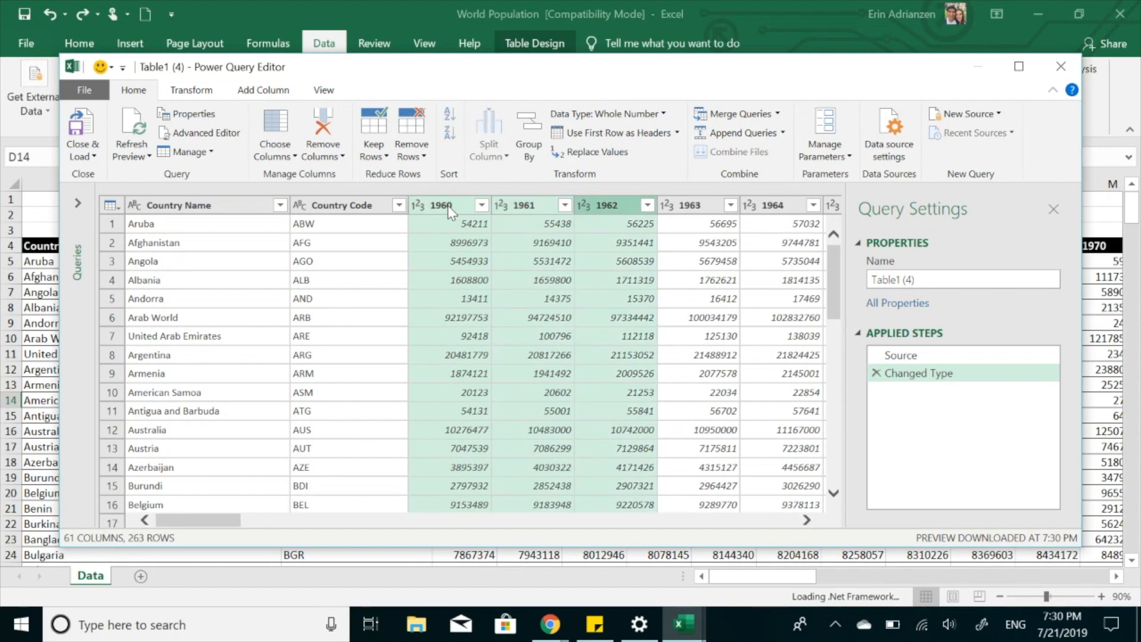
key("shift+Right")
key("shift+Right")
key("shift+Right")
key("shift+Right")
key("shift+Right")
key("shift+Right")
key("shift+Right")
key("shift+Right")
key("shift+Right")
key("shift+Right")
key("shift+Right")
key("shift+Right")
key("shift+Right")
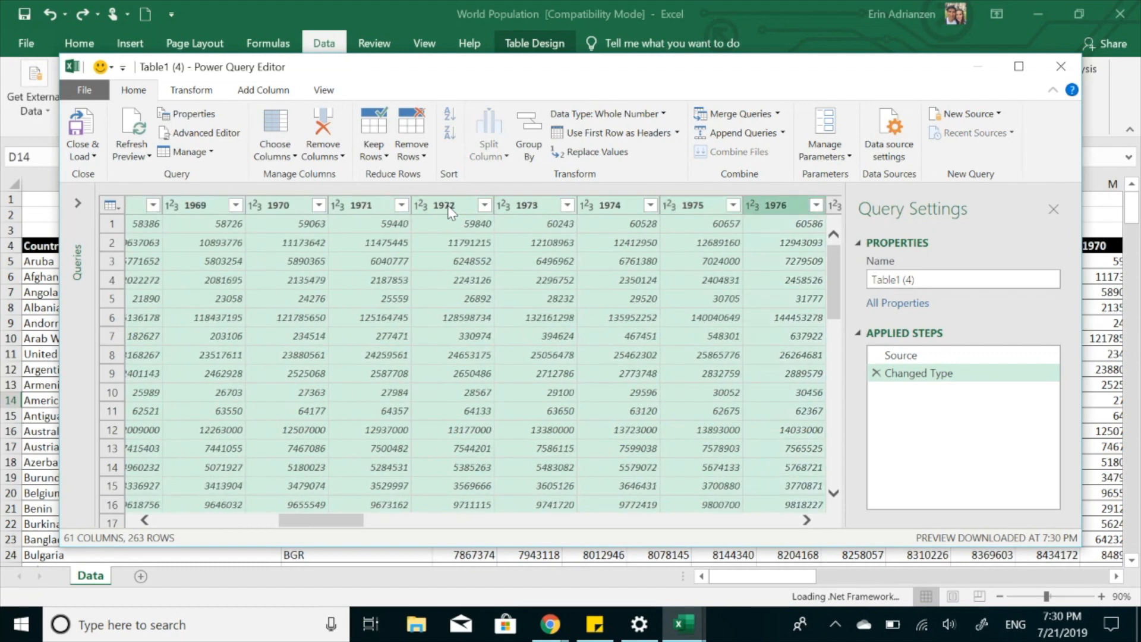
key("shift+Right")
key("shift+Right")
key("shift+Right")
key("shift+Right")
key("shift+Right")
key("shift+Right")
key("shift+Right")
key("shift+Right")
key("shift+Right")
key("shift+Right")
key("shift+Right")
key("shift+Right")
key("shift+Right")
key("shift+Right")
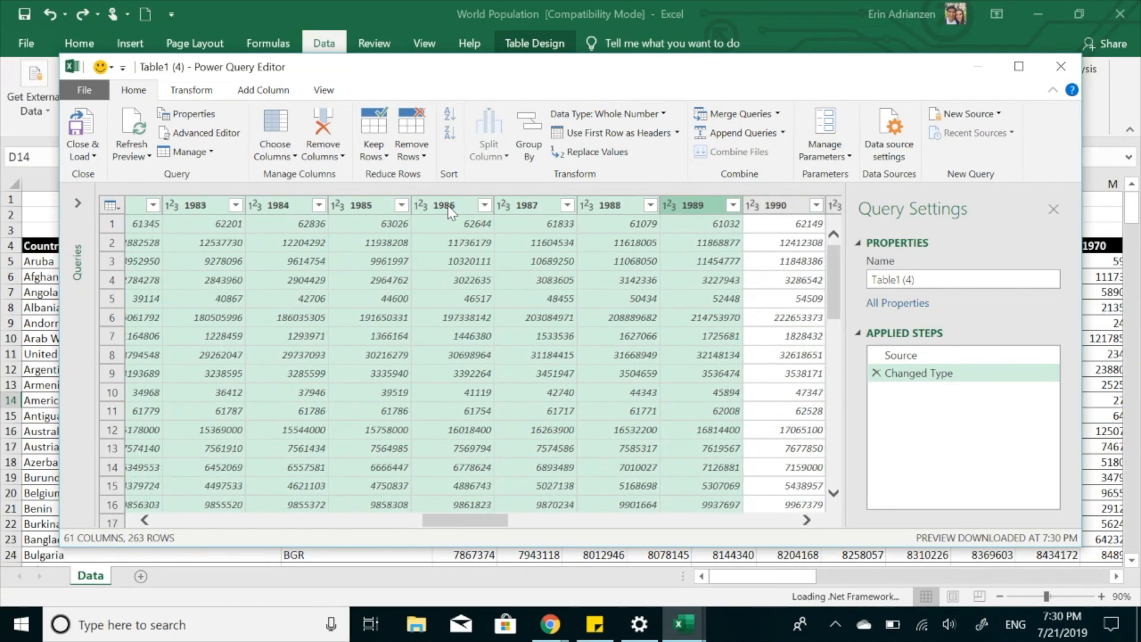
key("shift+Right")
key("shift+Right")
key("shift+Right")
key("shift+Right")
key("shift+Right")
key("shift+Right")
key("shift+Right")
key("shift+Right")
key("shift+Right")
key("shift+Right")
key("shift+Right")
key("shift+Right")
key("shift+Right")
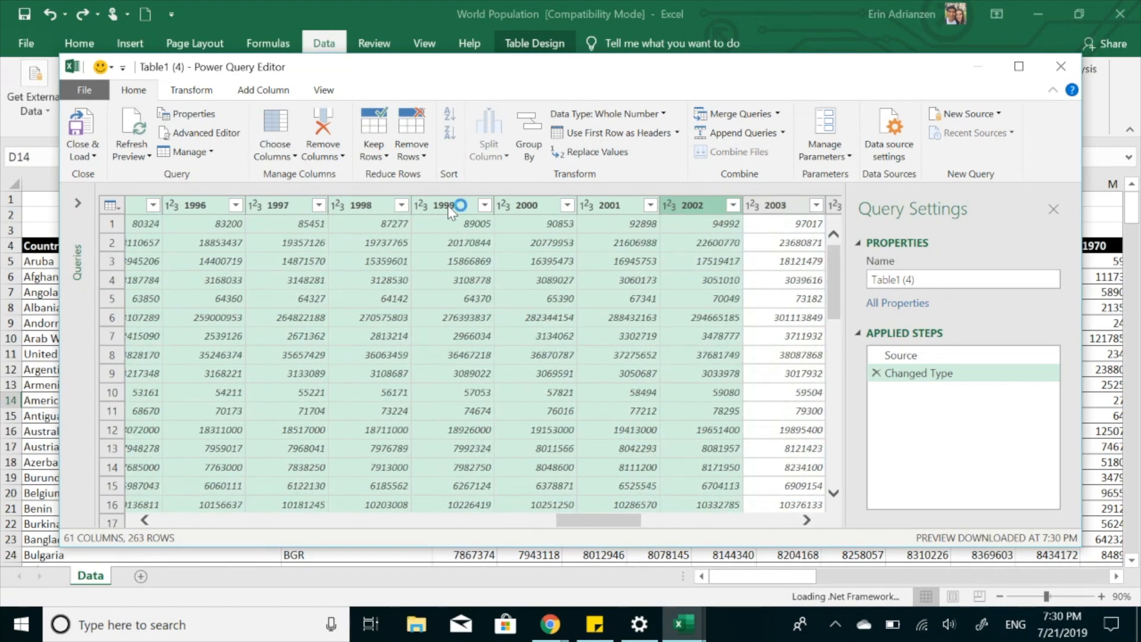
key("shift+Right")
key("shift+Right")
key("shift+Right")
key("shift+Right")
key("shift+Right")
key("shift+Right")
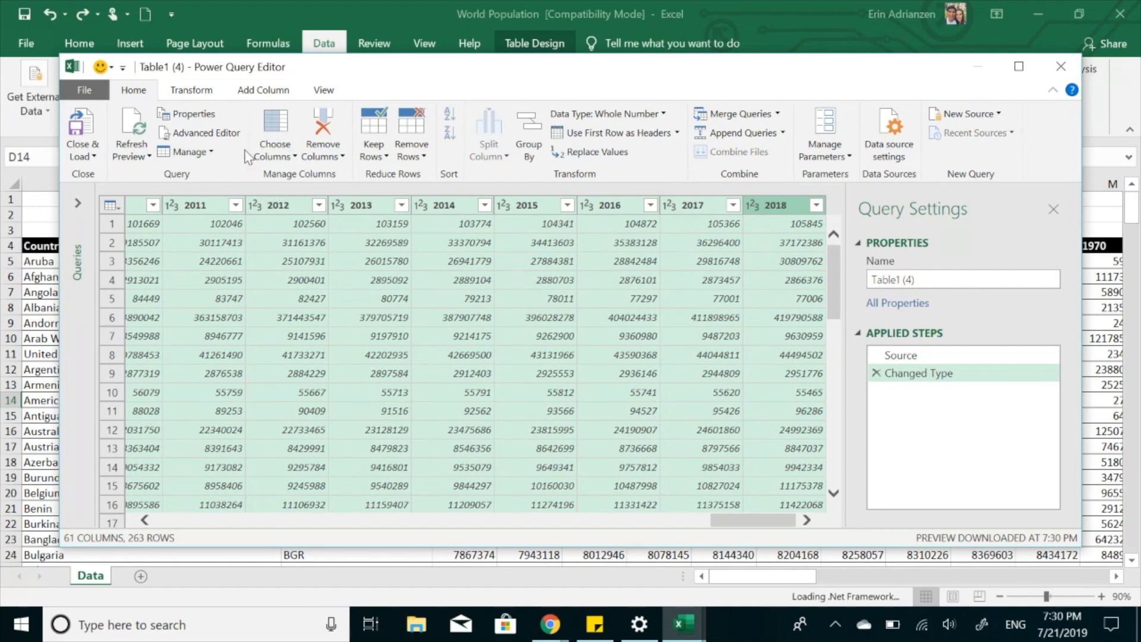
left_click(207, 97)
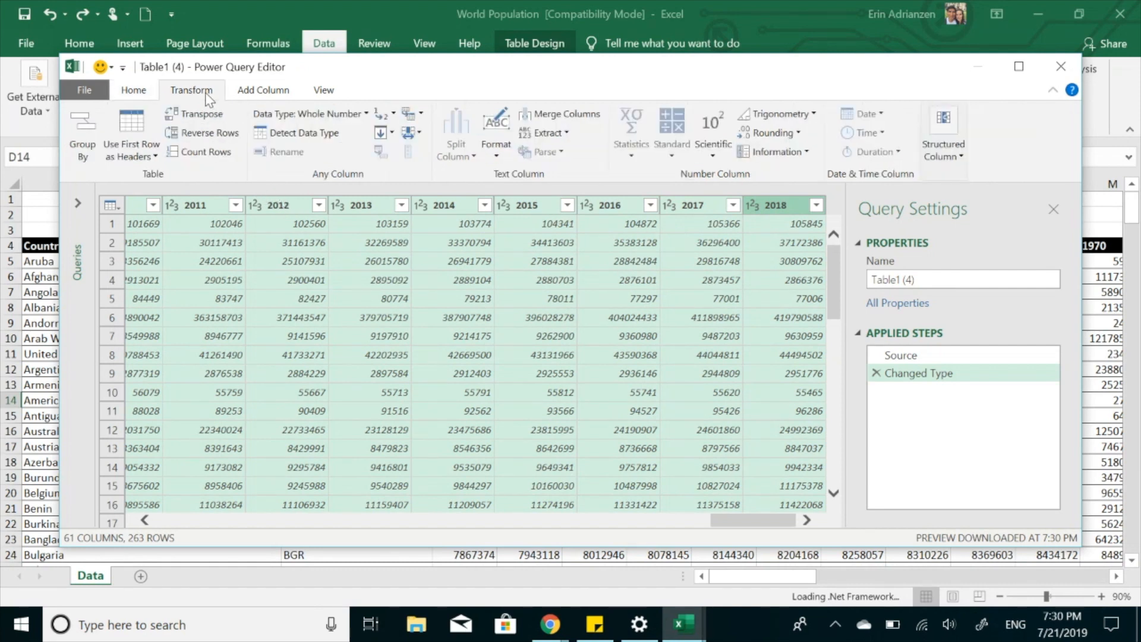
left_click(421, 115)
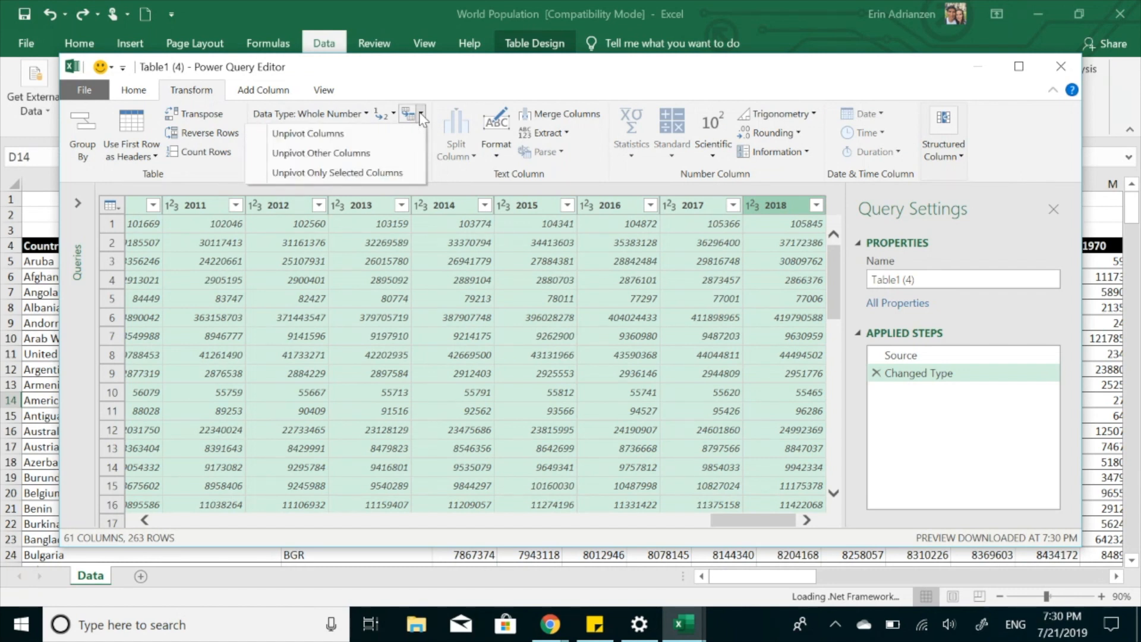
left_click(385, 135)
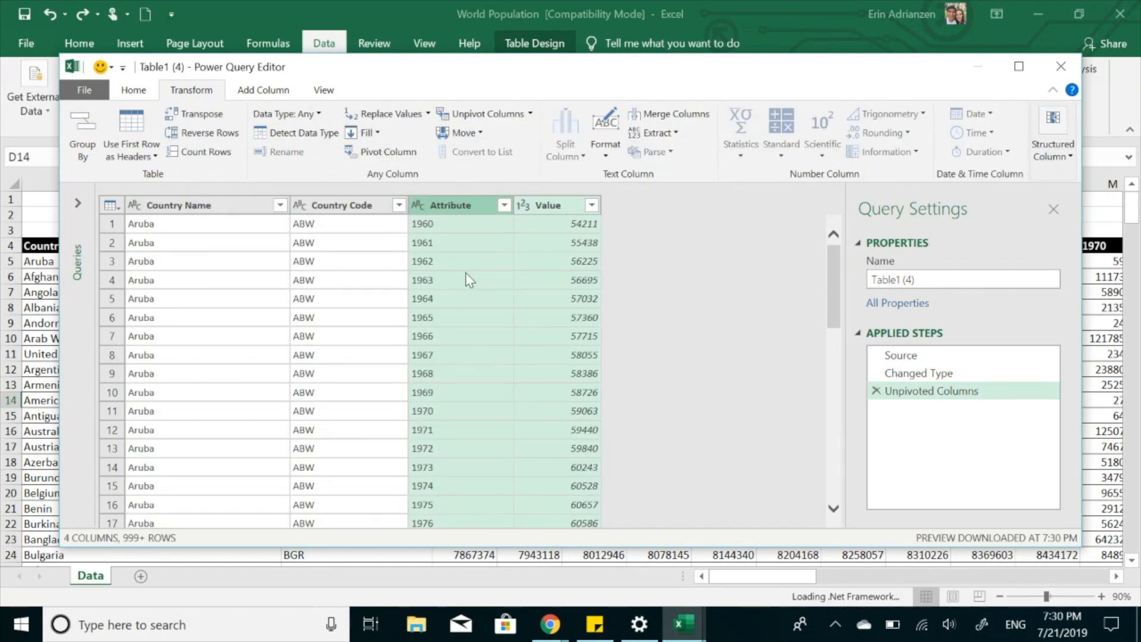
Rename the Attribute column to Year and the Value column to Population.
double_click(477, 206)
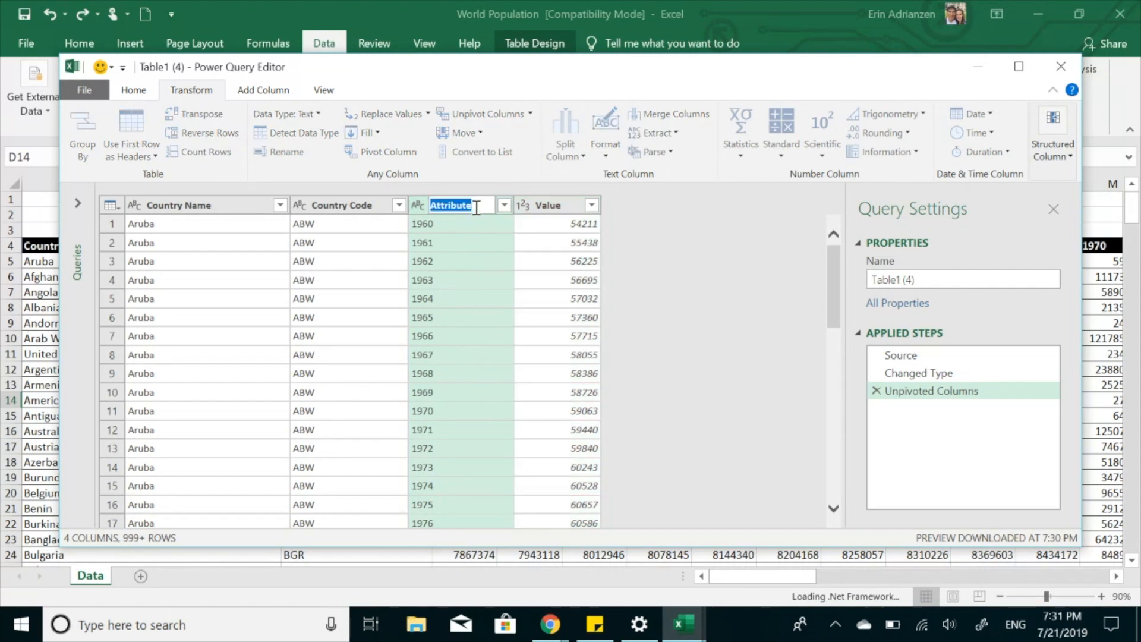
type("Year")
key("Return")
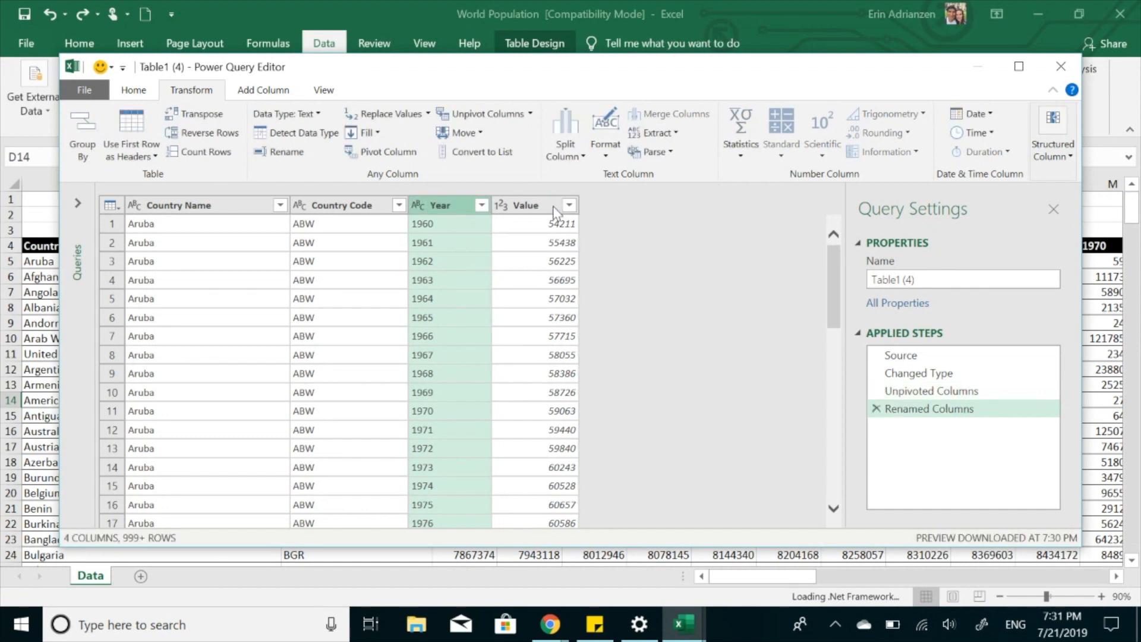
double_click(542, 206)
type("Population")
key("Return")
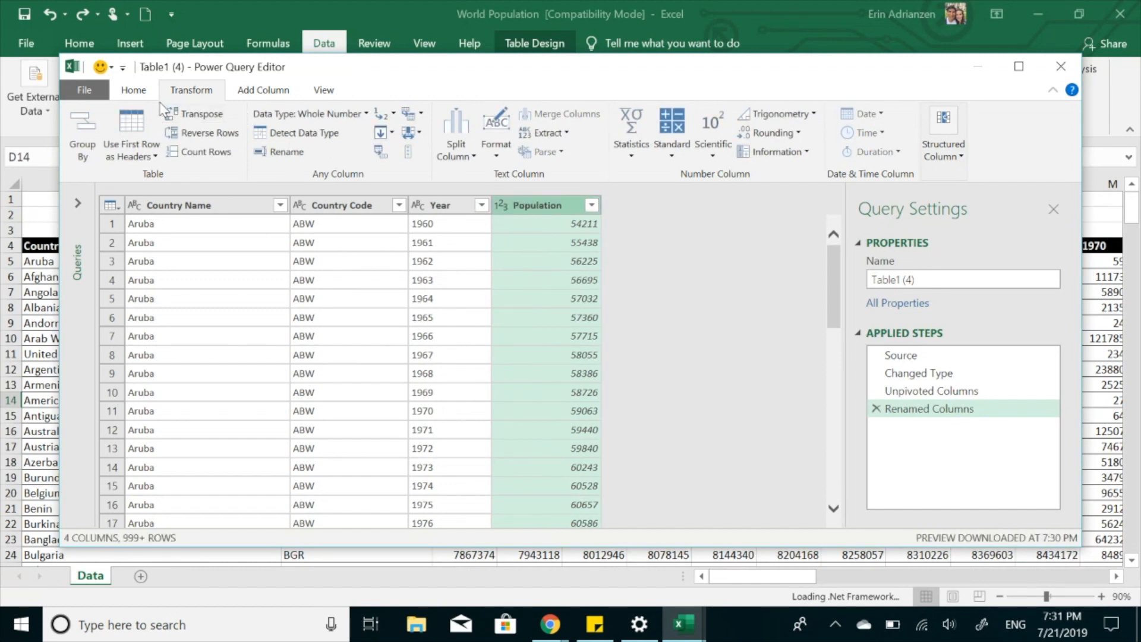
Close the query and load its unpivoted result into the workbook at the default destination.
left_click(138, 90)
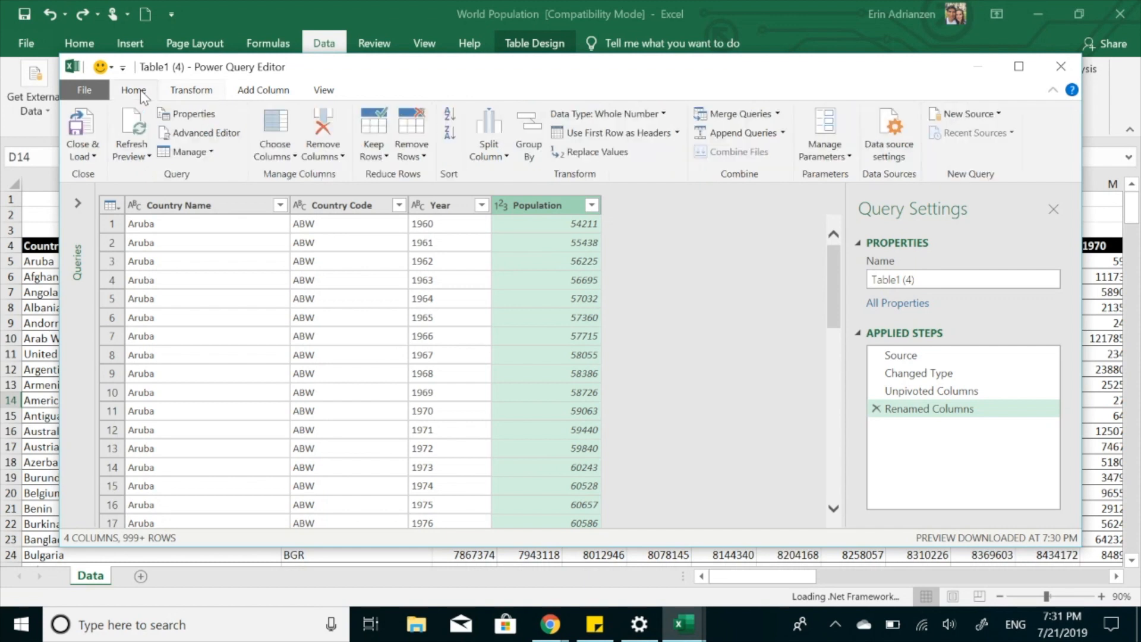
left_click(94, 153)
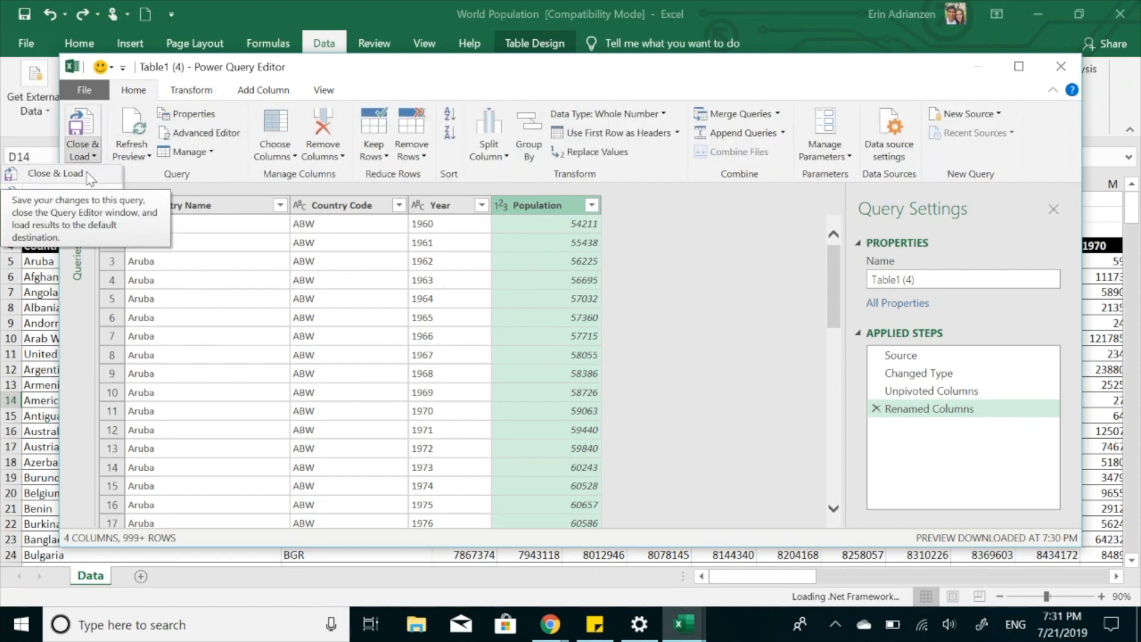
left_click(89, 176)
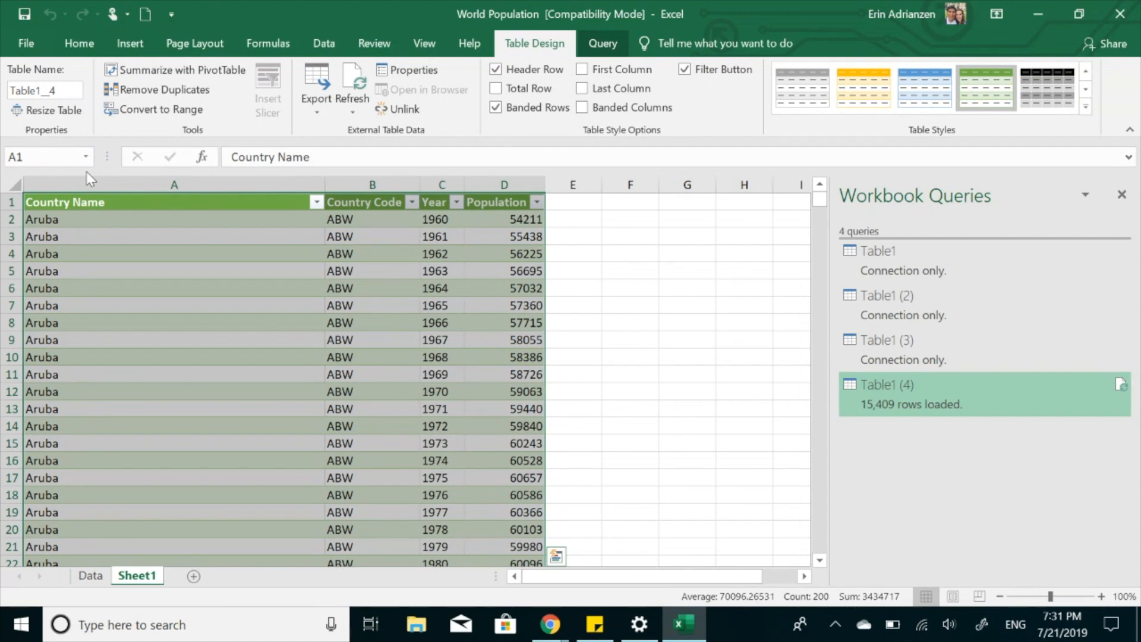
left_click(320, 288)
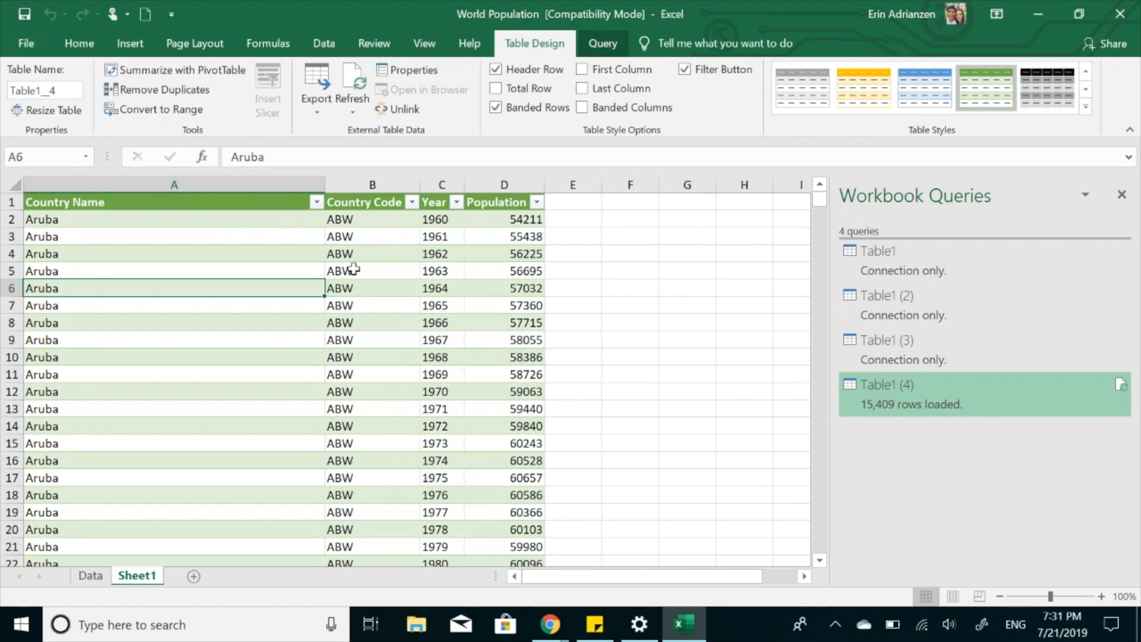
Insert a PivotTable based on the loaded query table at cell F2 of Sheet1, and close the Workbook Queries pane.
left_click(374, 301)
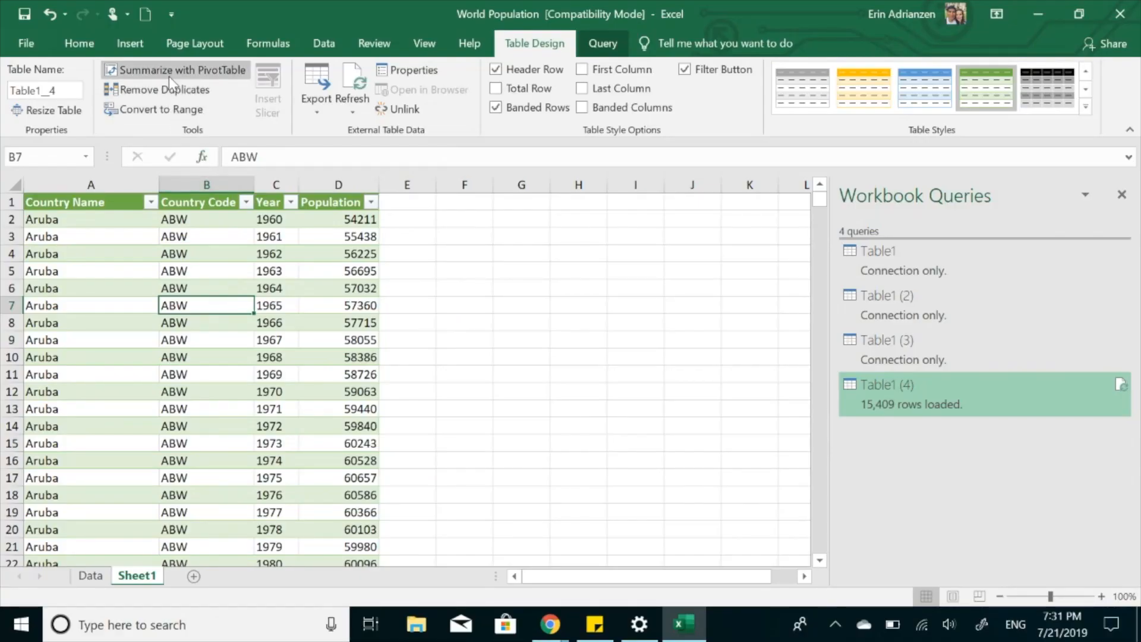
left_click(143, 50)
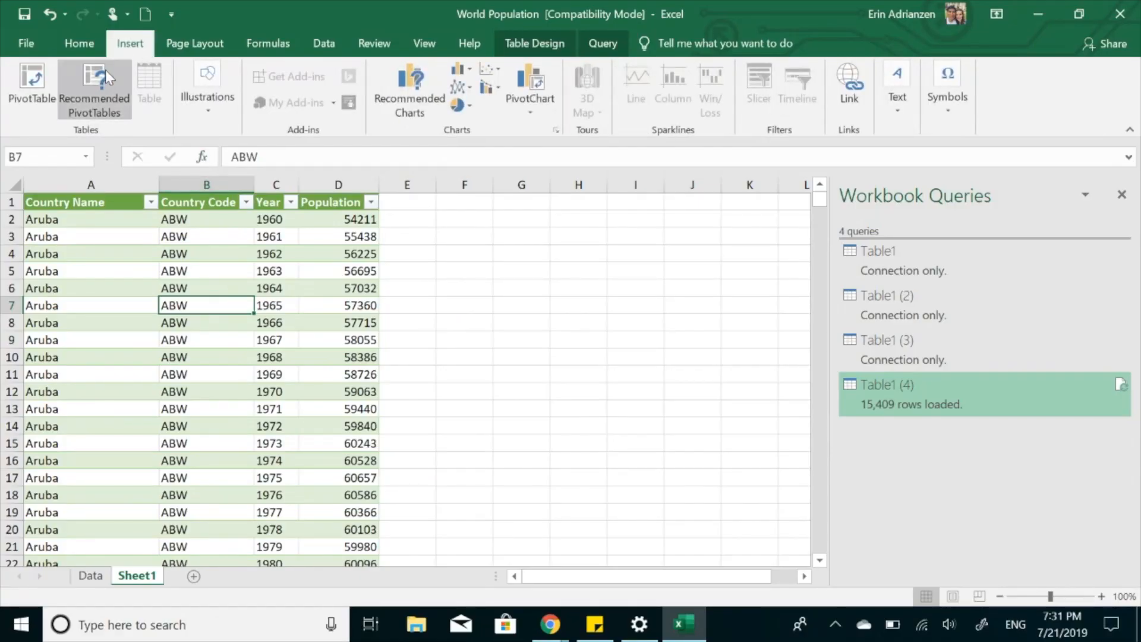
left_click(36, 83)
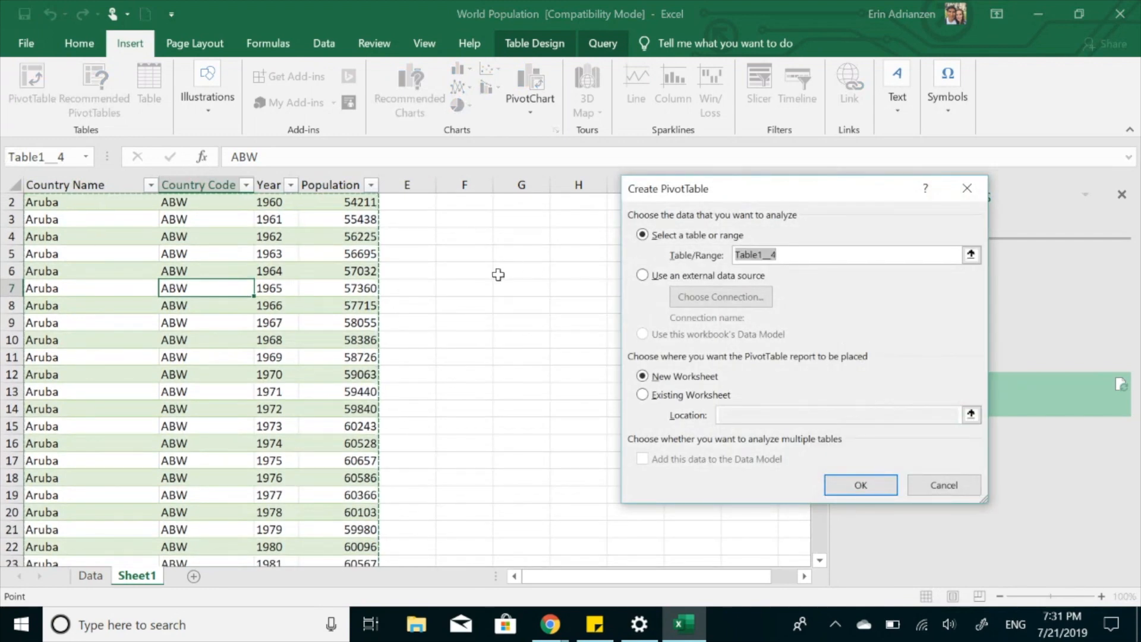
scroll(498, 273, "up", 1)
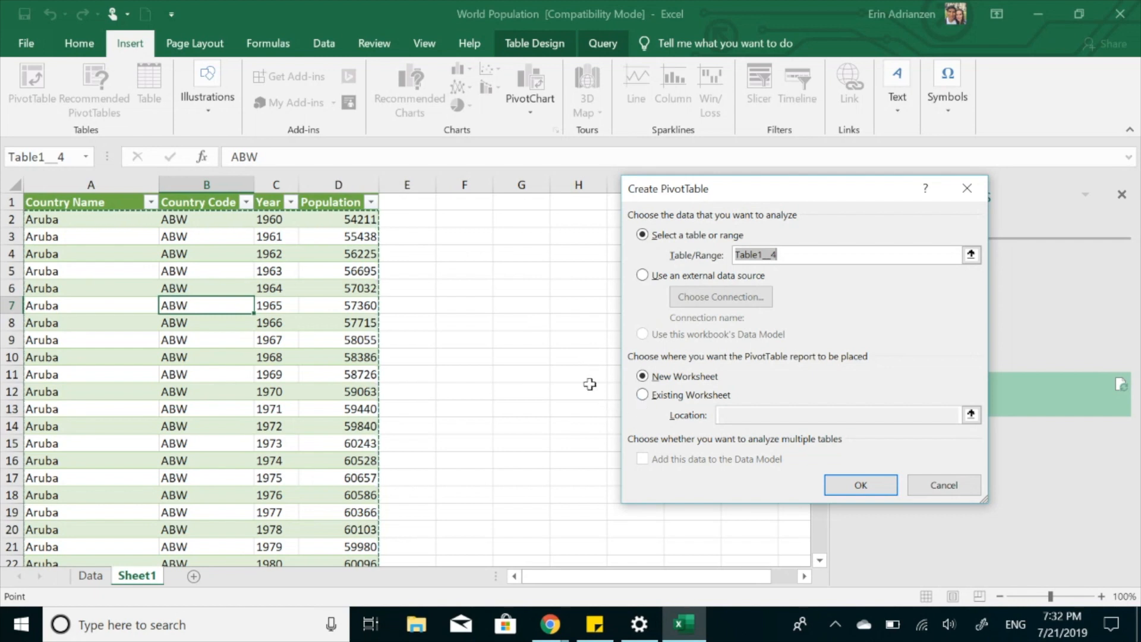
left_click(650, 397)
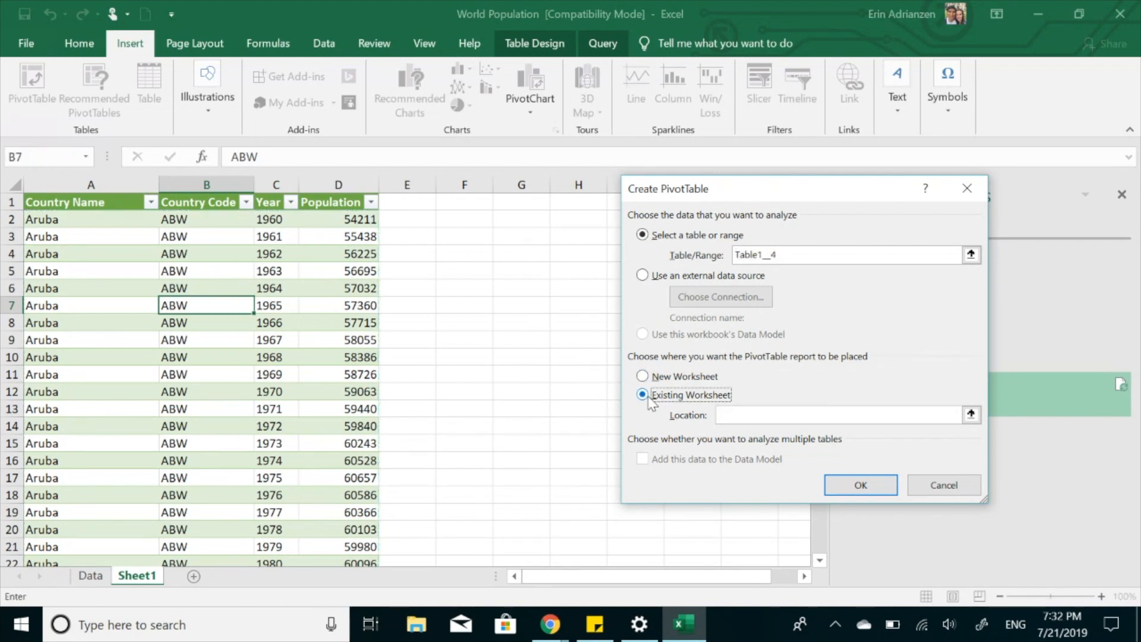
left_click(451, 220)
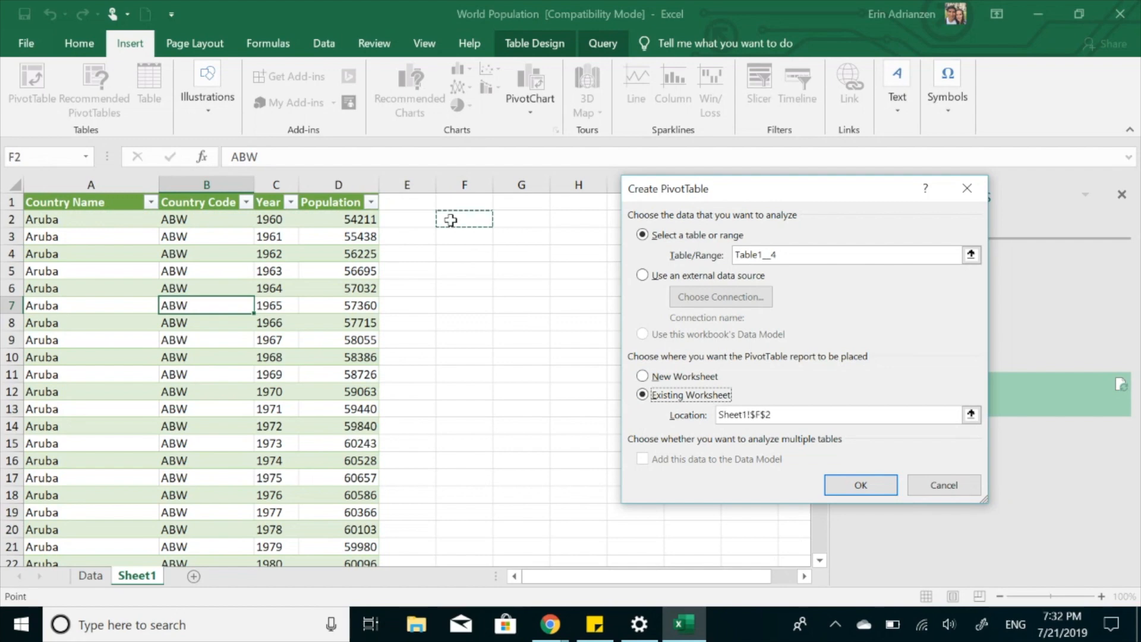
left_click(859, 485)
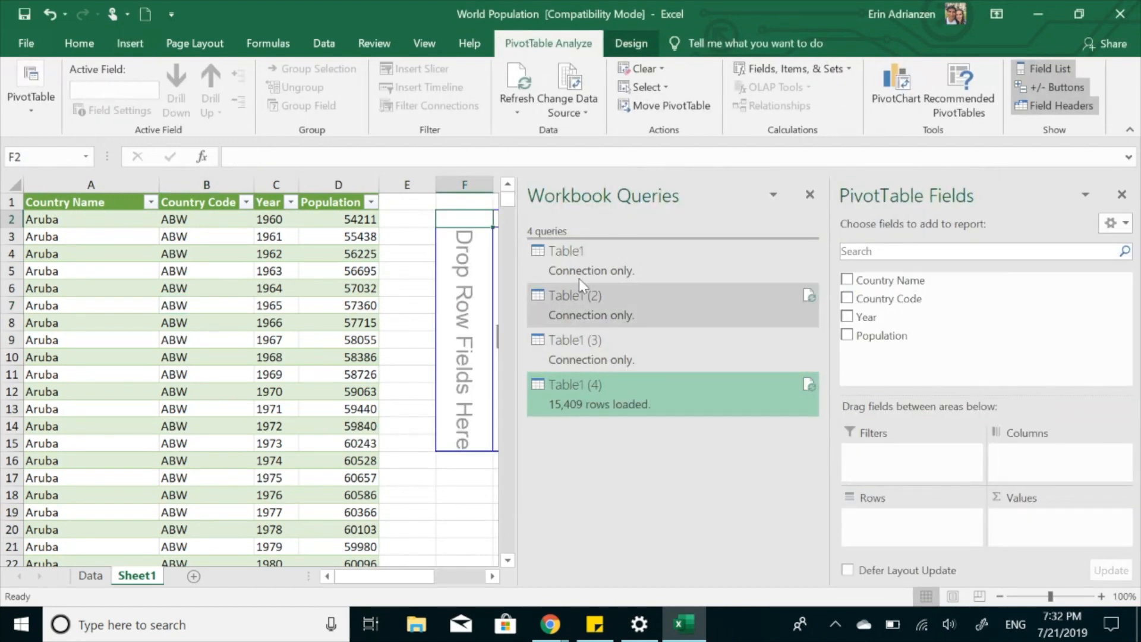
left_click(810, 195)
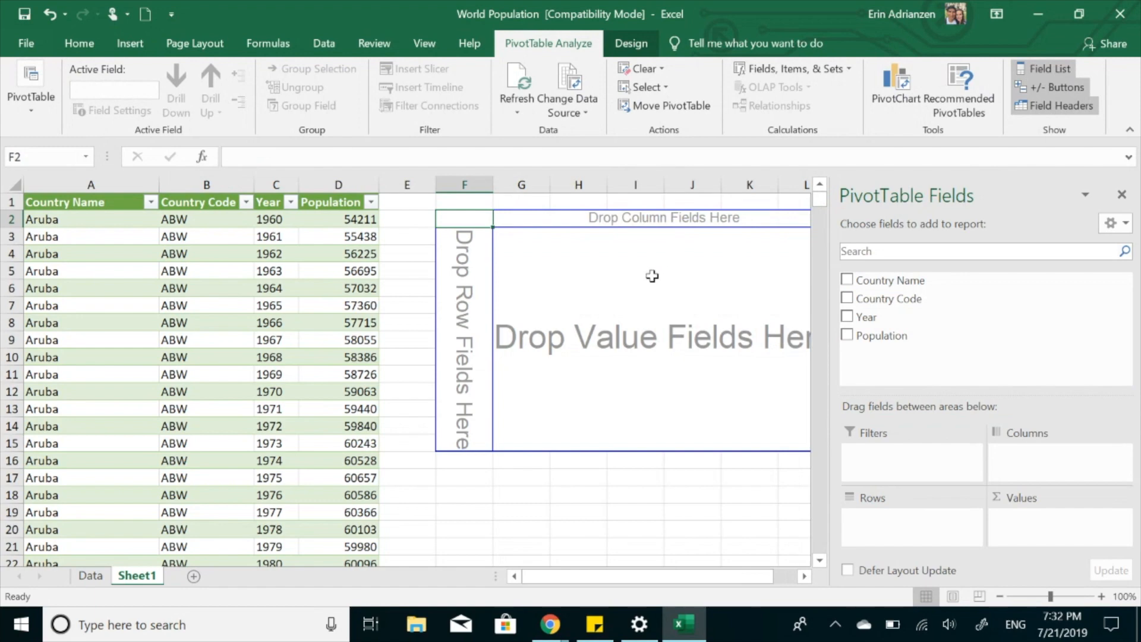
Lay out the PivotTable with Country Name as rows, Year as columns and the sum of Population as values.
scroll(669, 308, "right", 2)
left_click(475, 306)
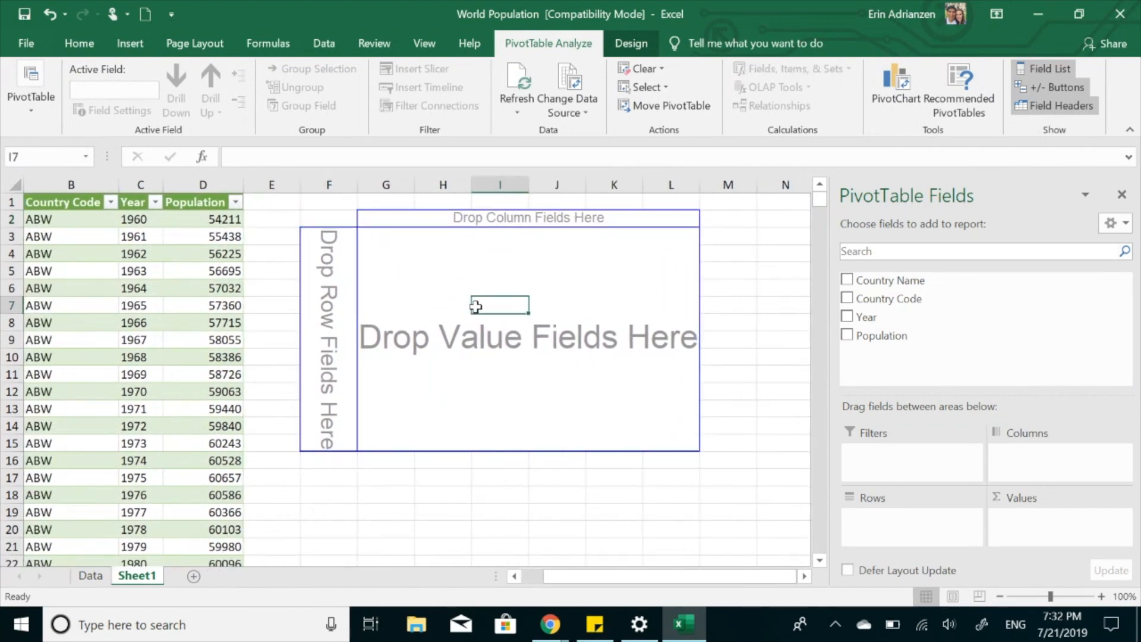
left_click_drag(910, 285, 891, 523)
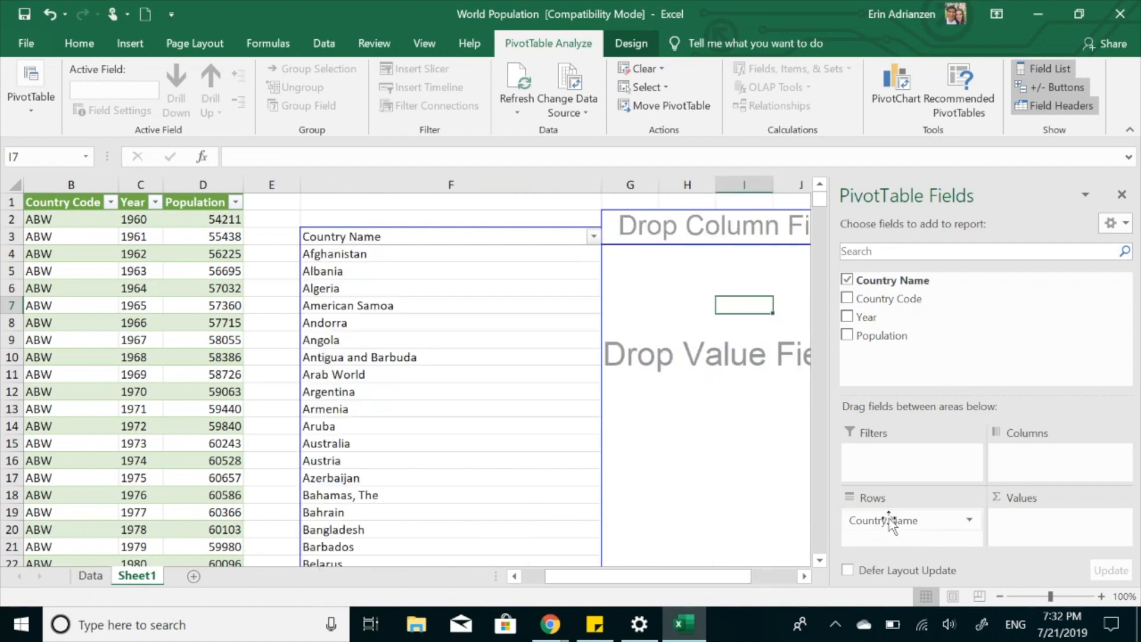
left_click_drag(886, 320, 1026, 464)
left_click_drag(901, 336, 1033, 532)
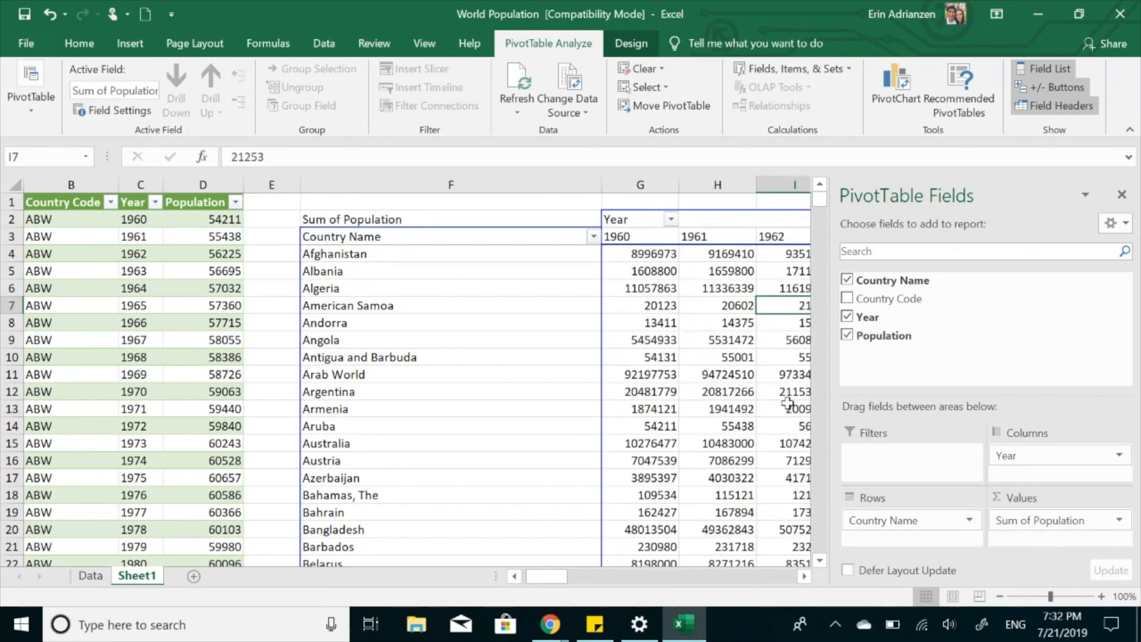
Apply the green Medium PivotTable style from the gallery's second Medium row to the population PivotTable.
scroll(675, 344, "right", 2)
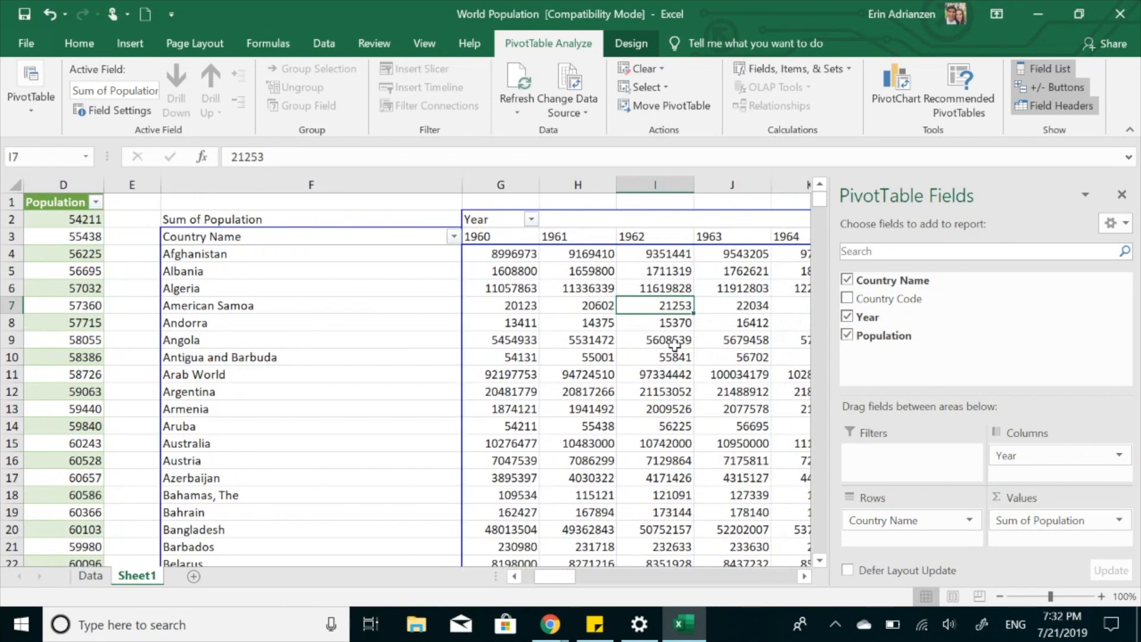
scroll(675, 344, "right", 2)
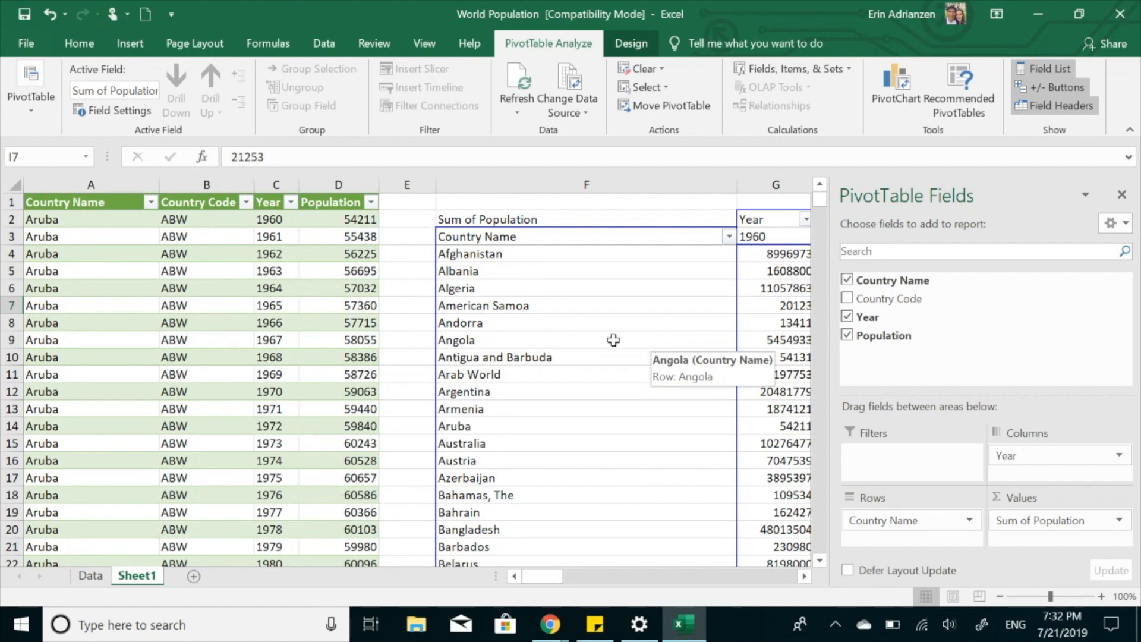
scroll(651, 290, "right", 2)
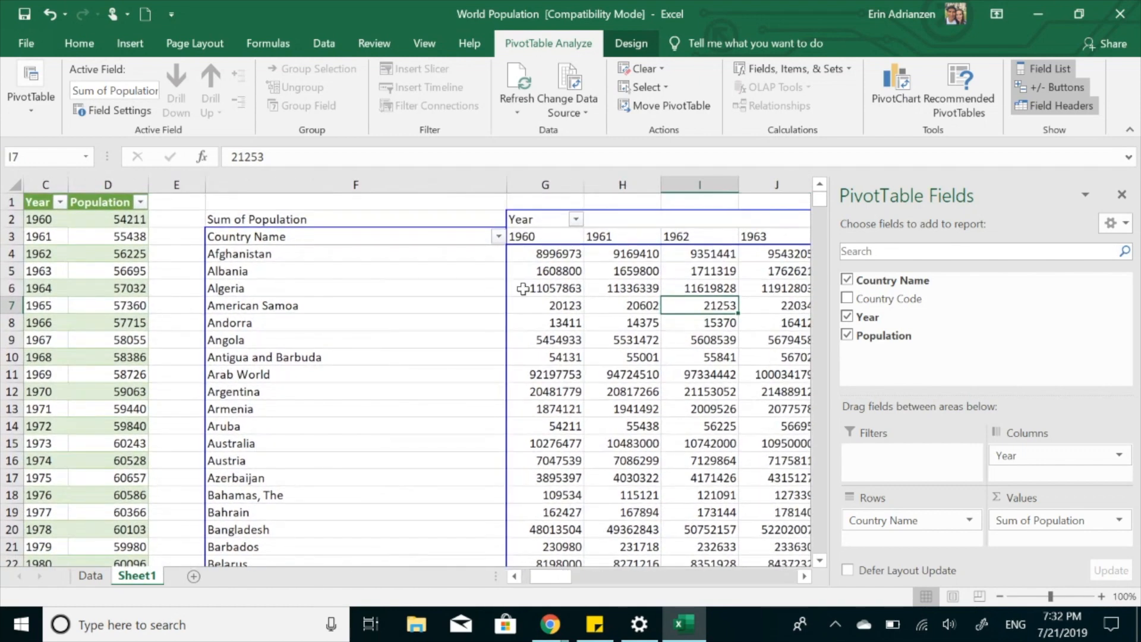
left_click(588, 286)
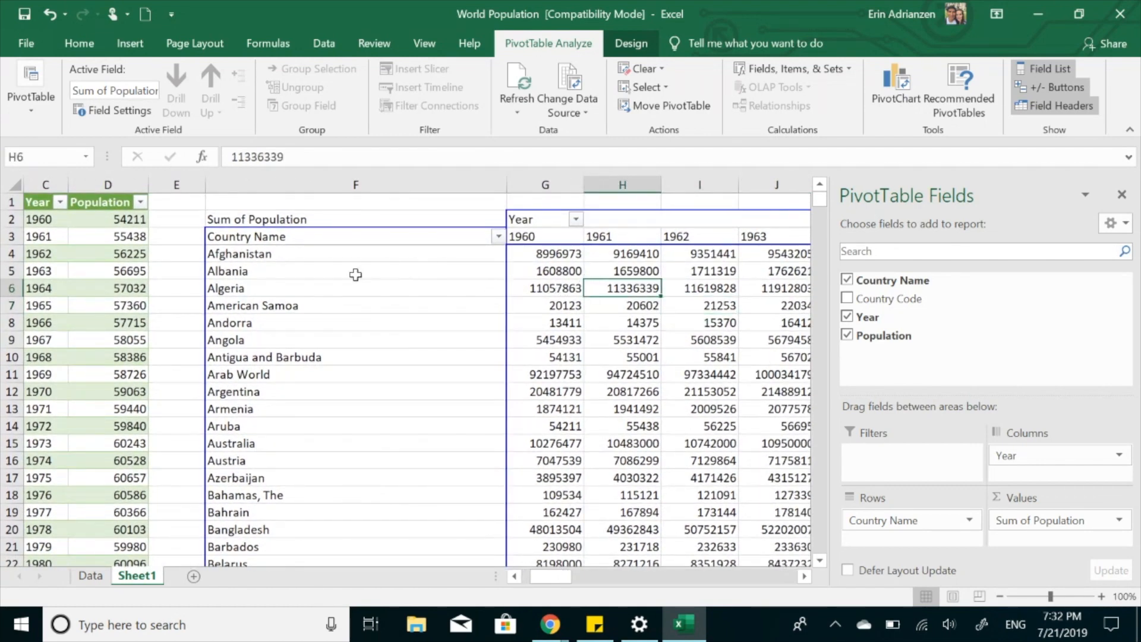
left_click(642, 50)
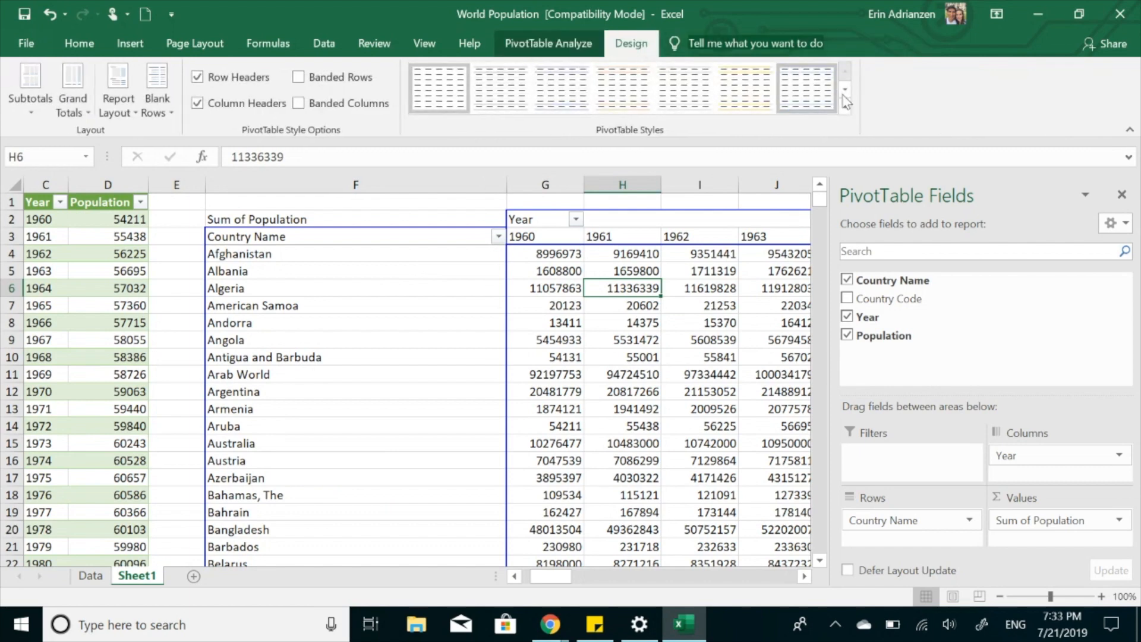
left_click(854, 117)
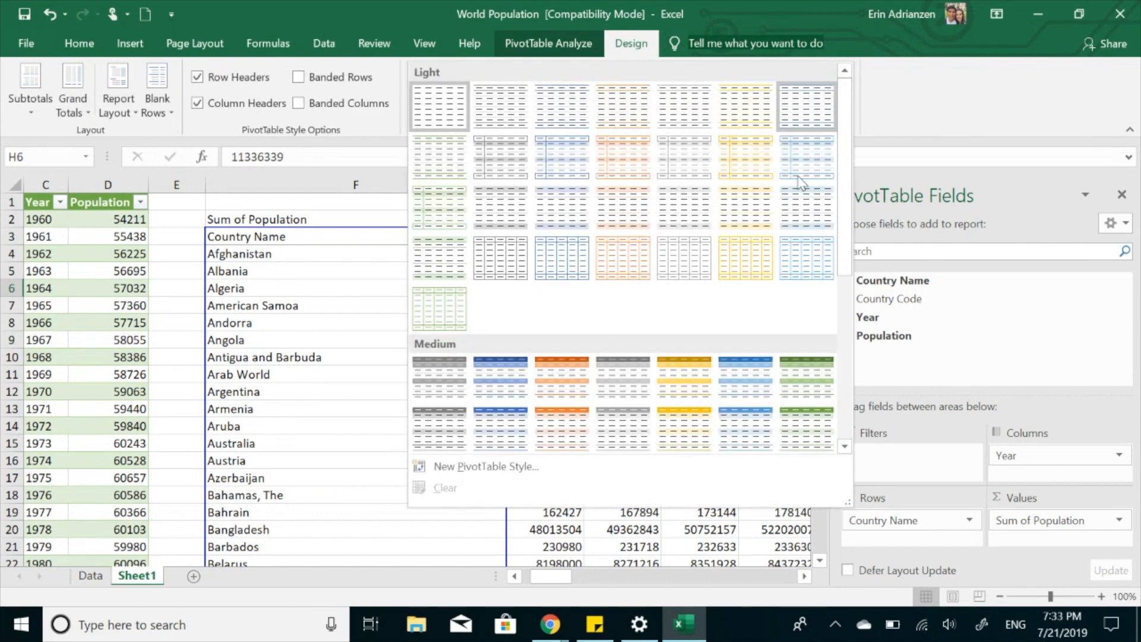
left_click(820, 437)
scroll(719, 392, "down", 7)
scroll(624, 360, "up", 2)
scroll(624, 360, "up", 6)
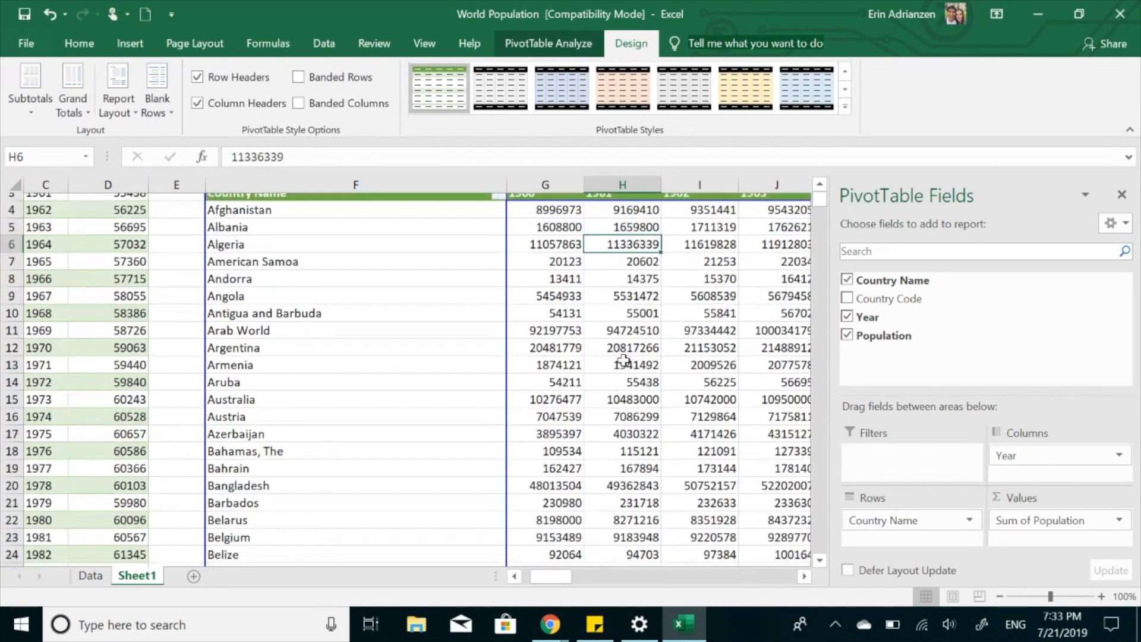
Filter the PivotTable's Country Name field to show only Peru.
left_click(86, 203)
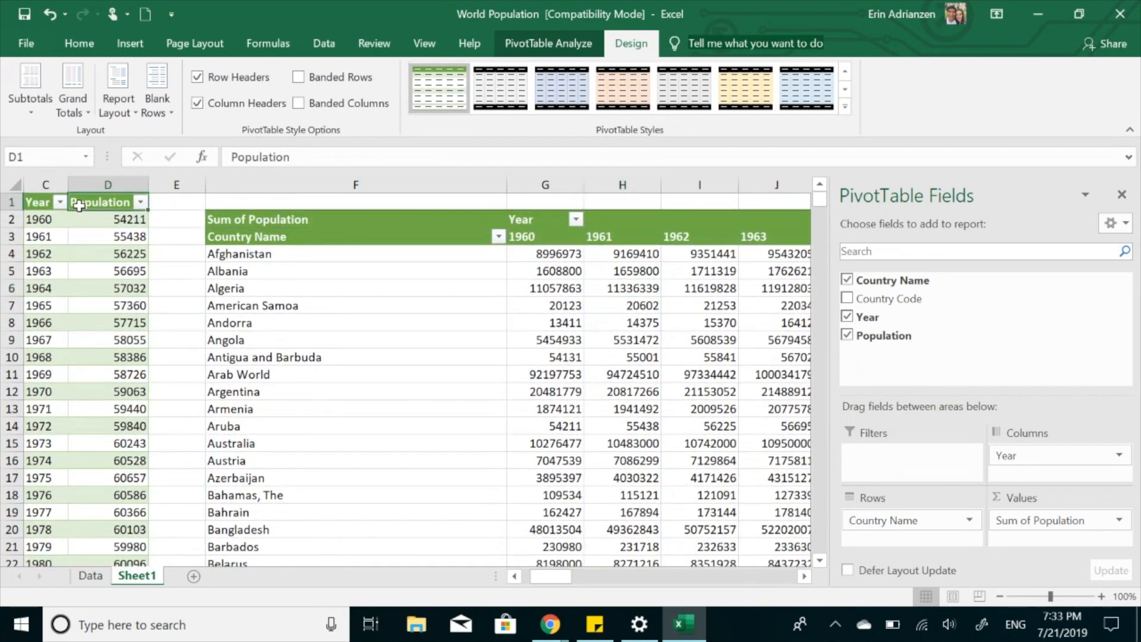
left_click(680, 231)
scroll(596, 309, "right", 2)
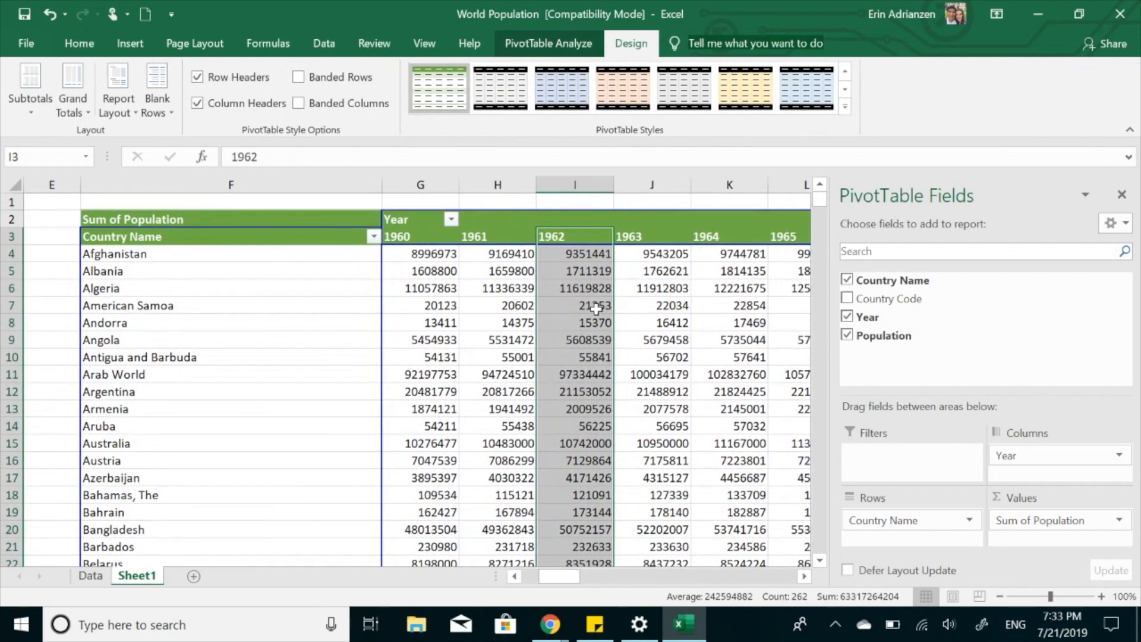
left_click(482, 304)
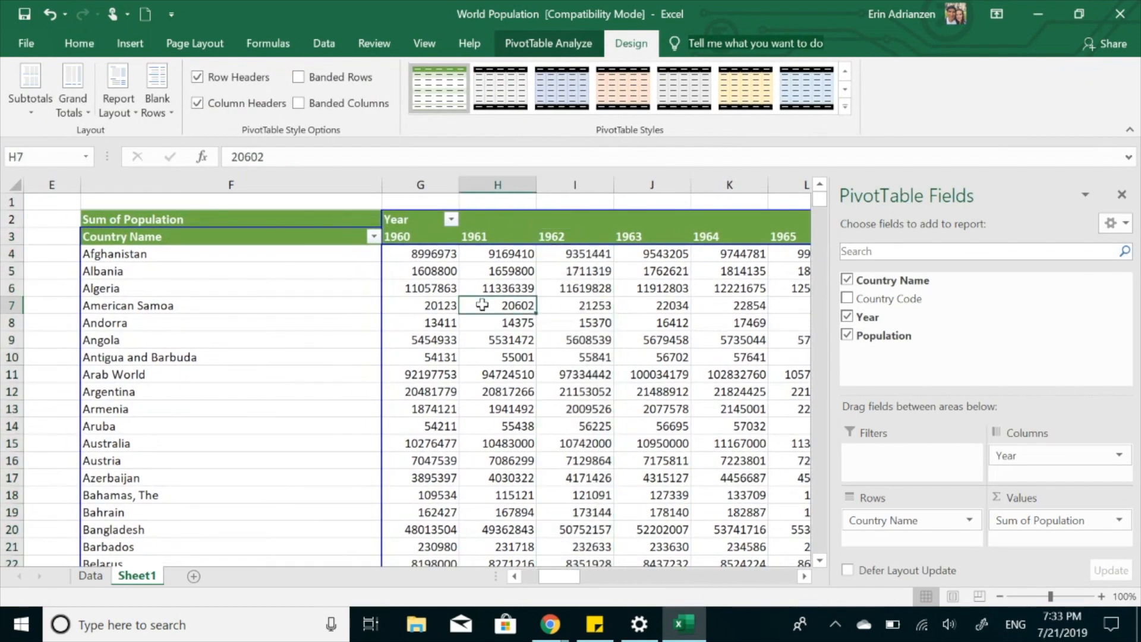
left_click(373, 235)
left_click(311, 389)
type("Peru")
key("Return")
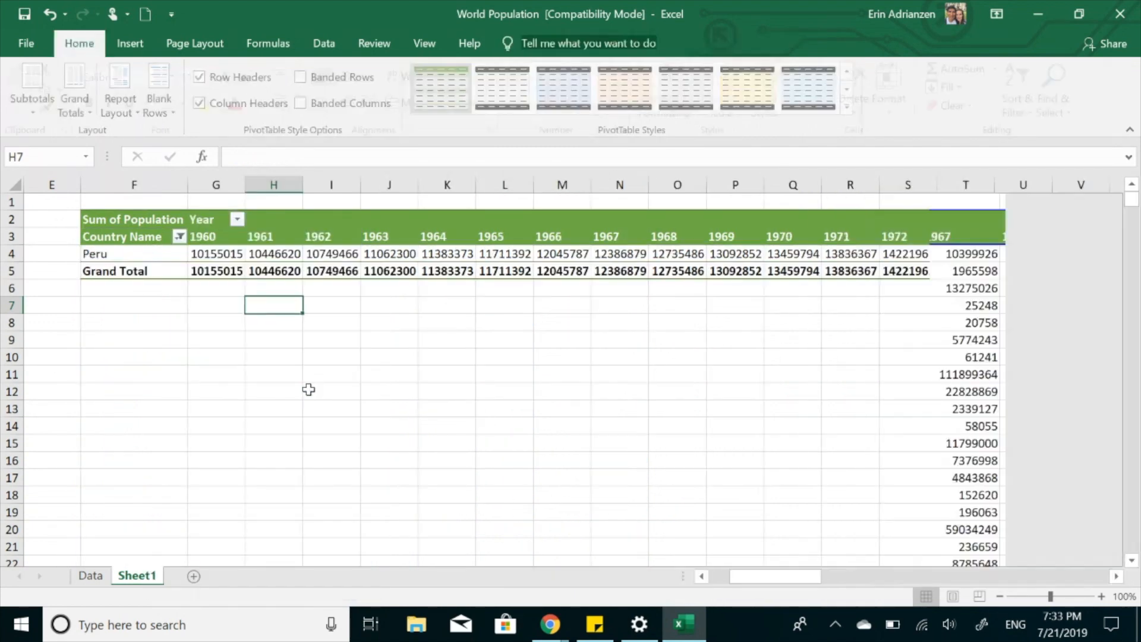
Filter the PivotTable's Year field to show only the years 2014 through 2018.
left_click(237, 219)
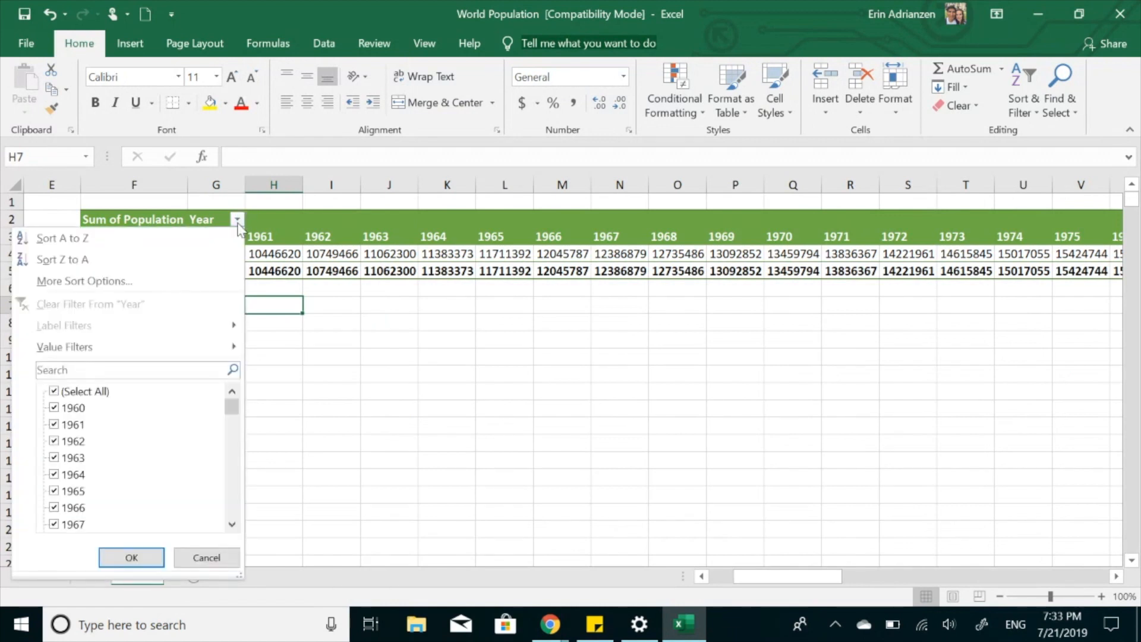
scroll(135, 476, "down", 8)
scroll(138, 478, "down", 10)
scroll(74, 522, "up", 17)
left_click(54, 391)
scroll(123, 456, "down", 6)
scroll(122, 456, "down", 11)
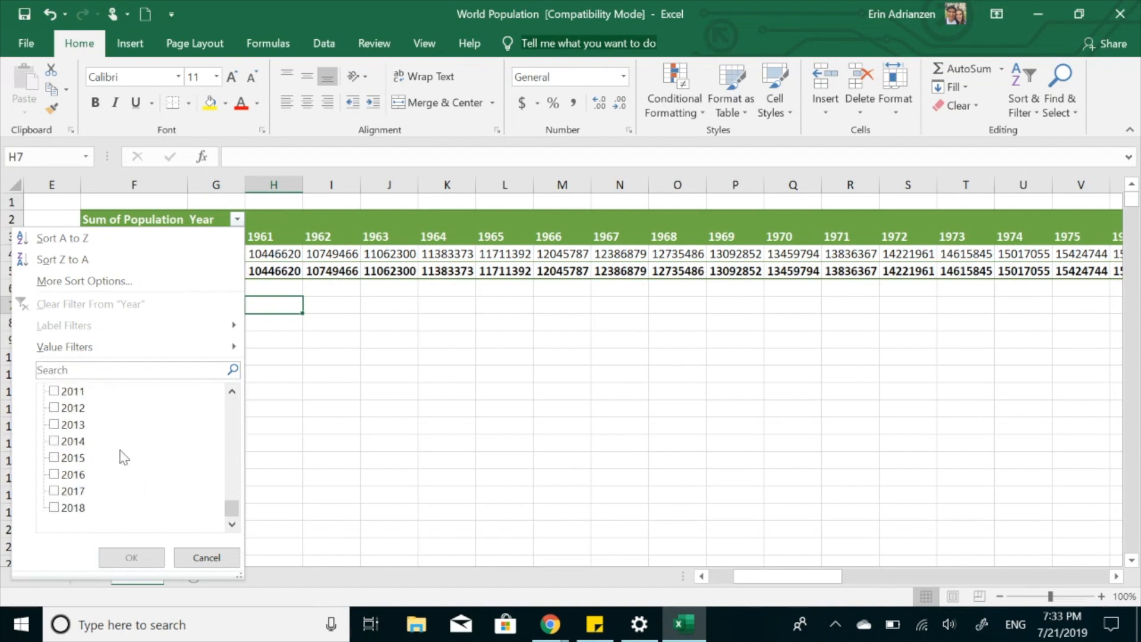
left_click(54, 507)
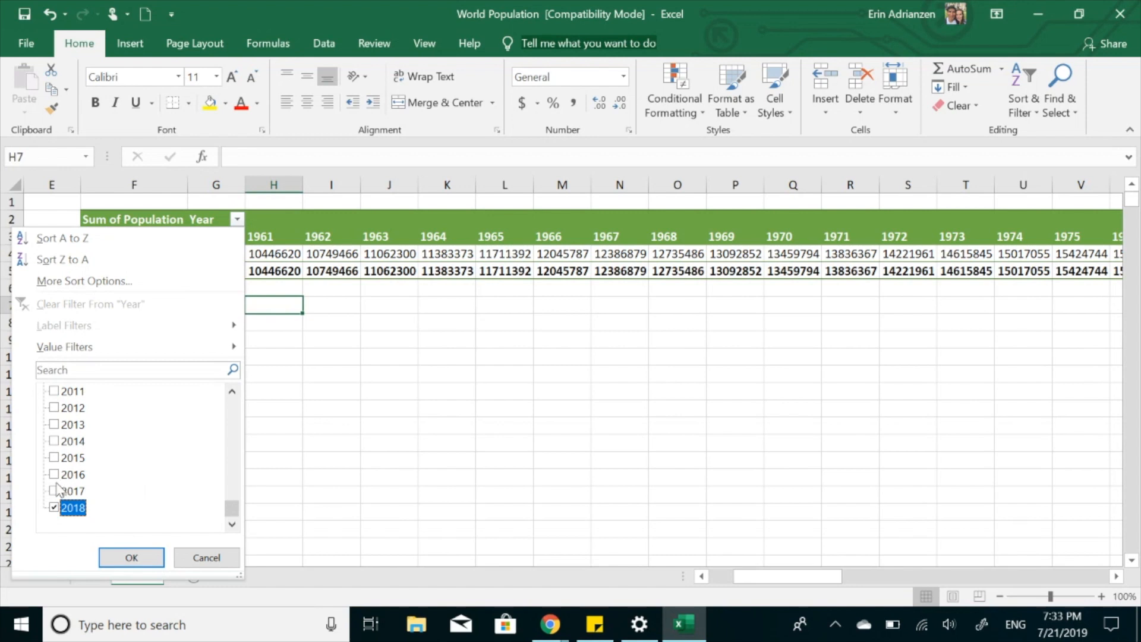
left_click(54, 491)
left_click(54, 474)
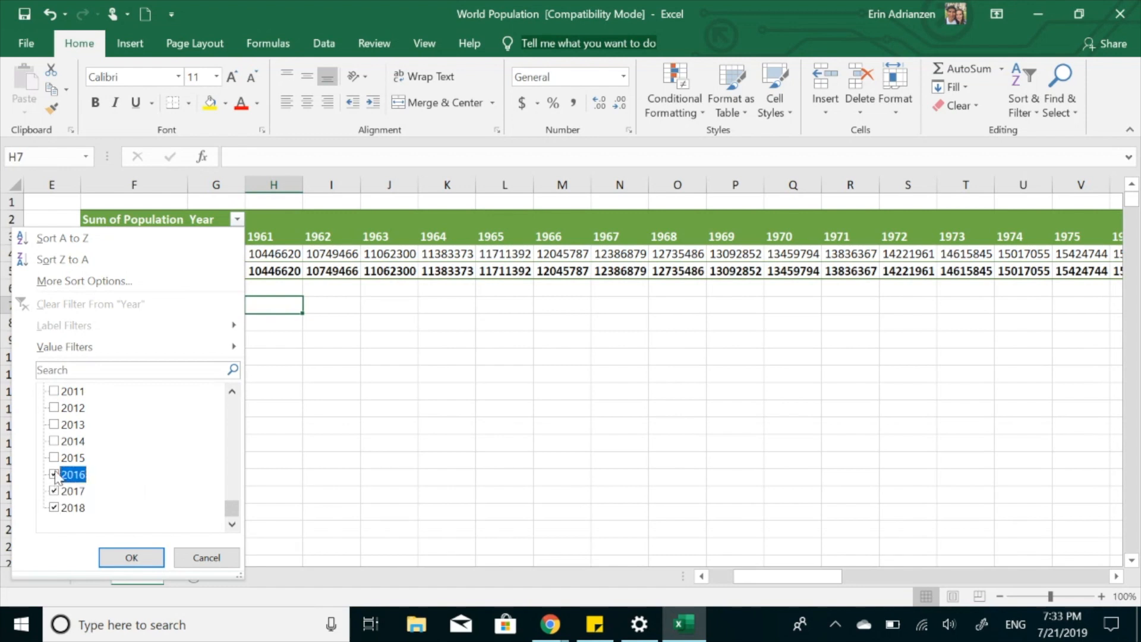
left_click(55, 458)
left_click(56, 441)
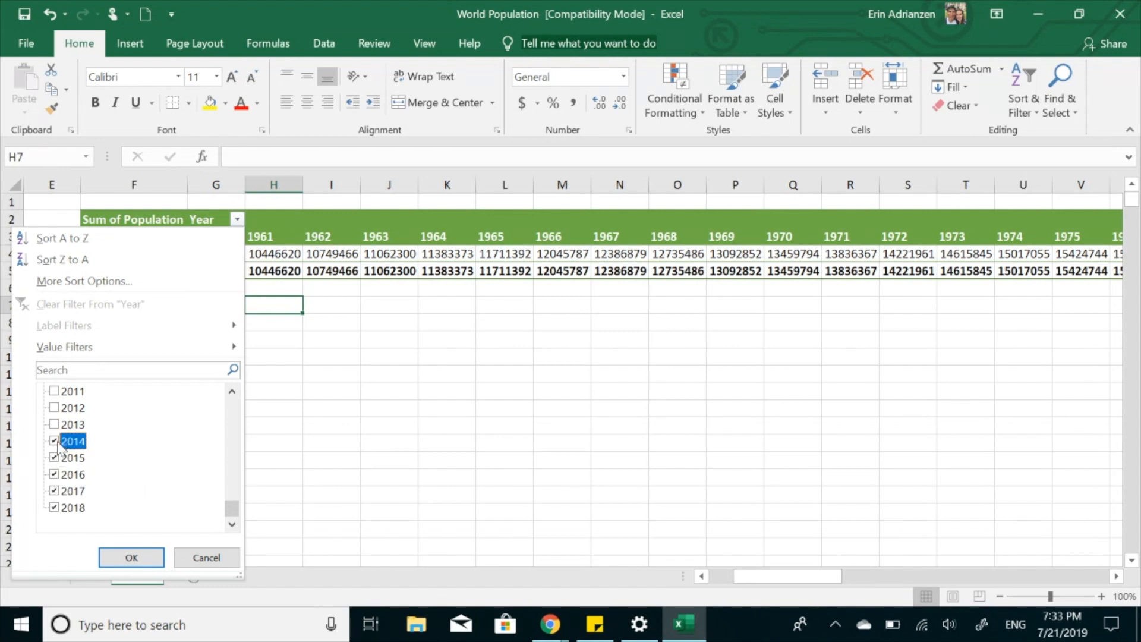
left_click(132, 557)
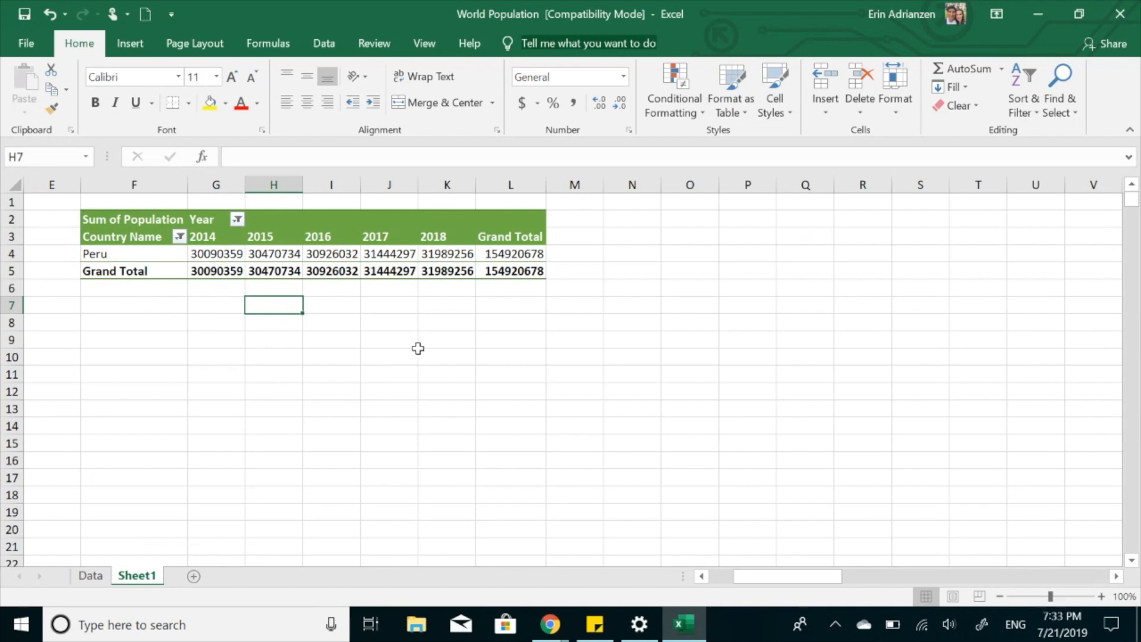
Format the Sum of Population values as Number with 0 decimal places and a 1000 separator through the value field settings.
left_click(322, 256)
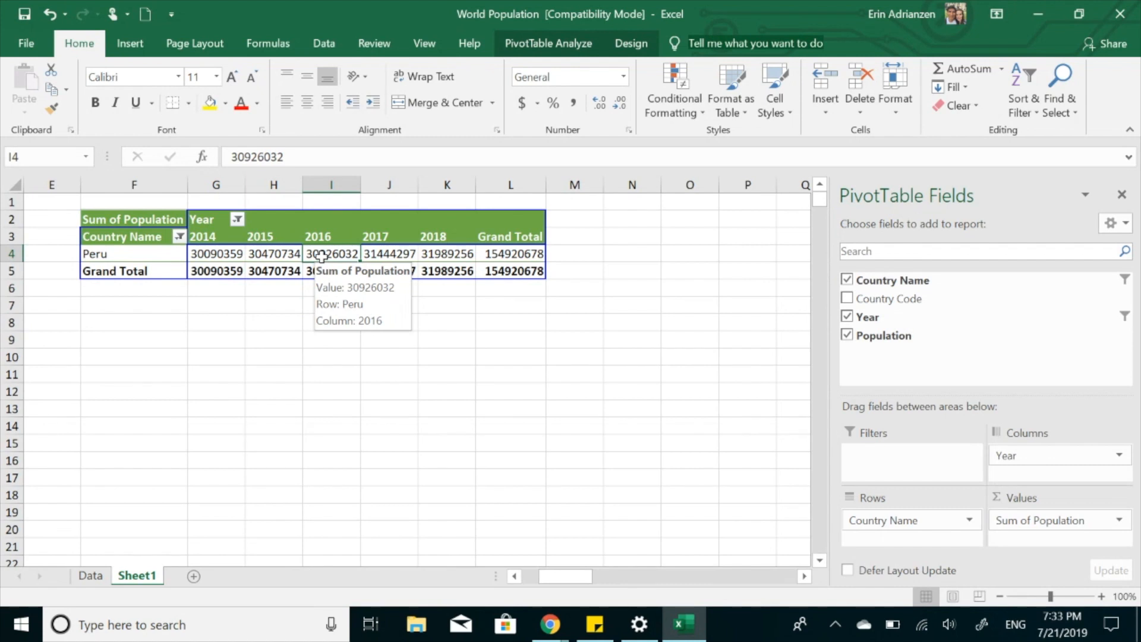
right_click(323, 258)
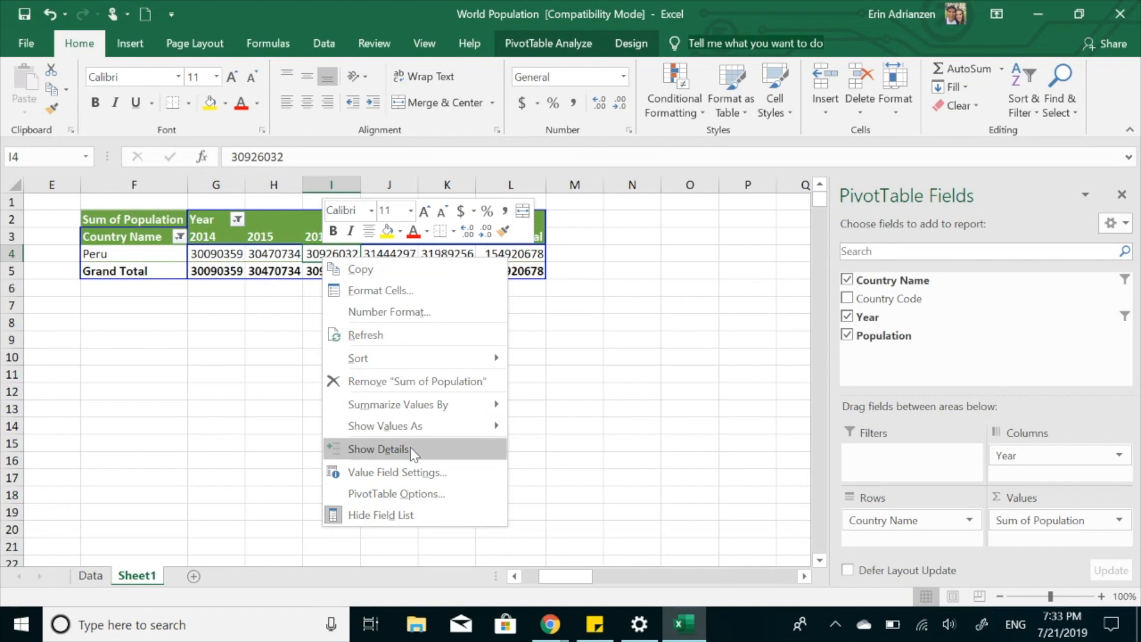
left_click(407, 479)
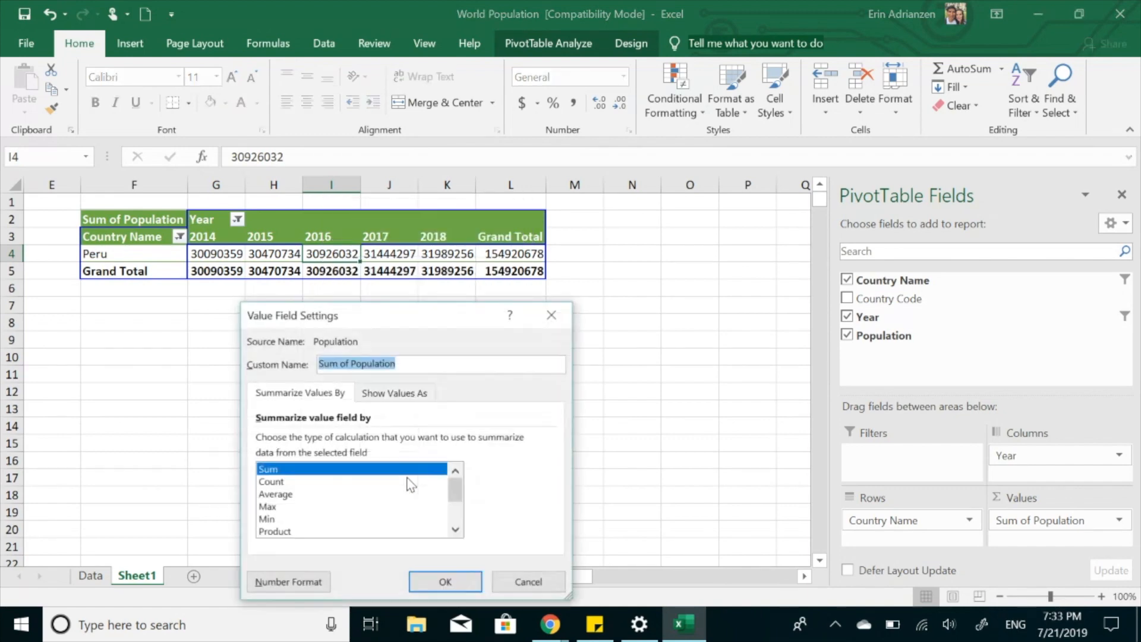
left_click(310, 582)
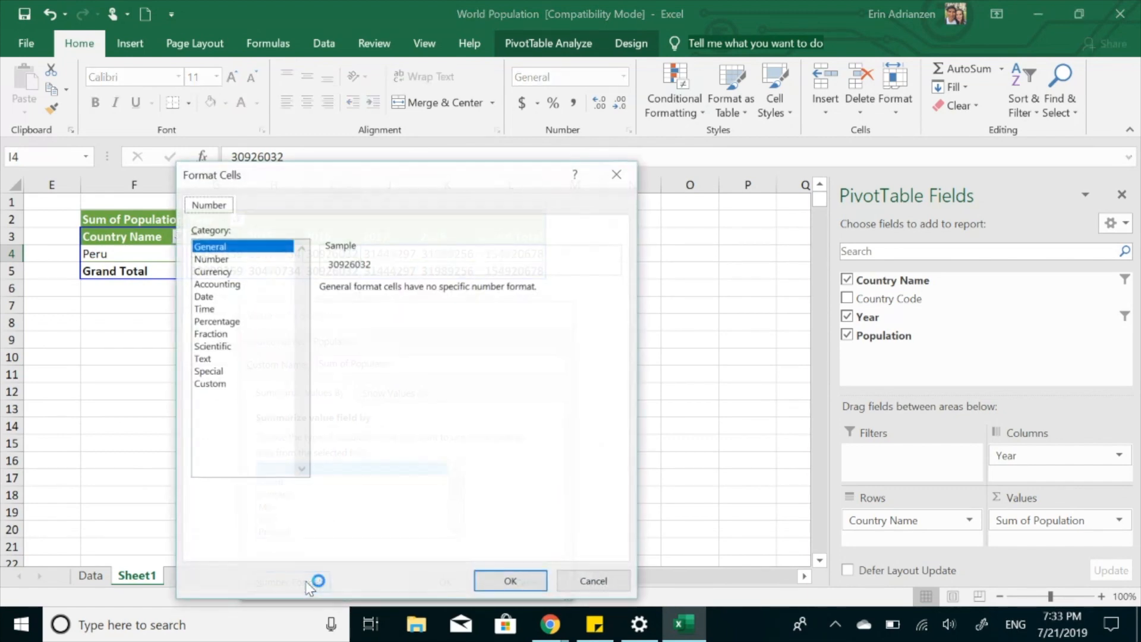
left_click(225, 260)
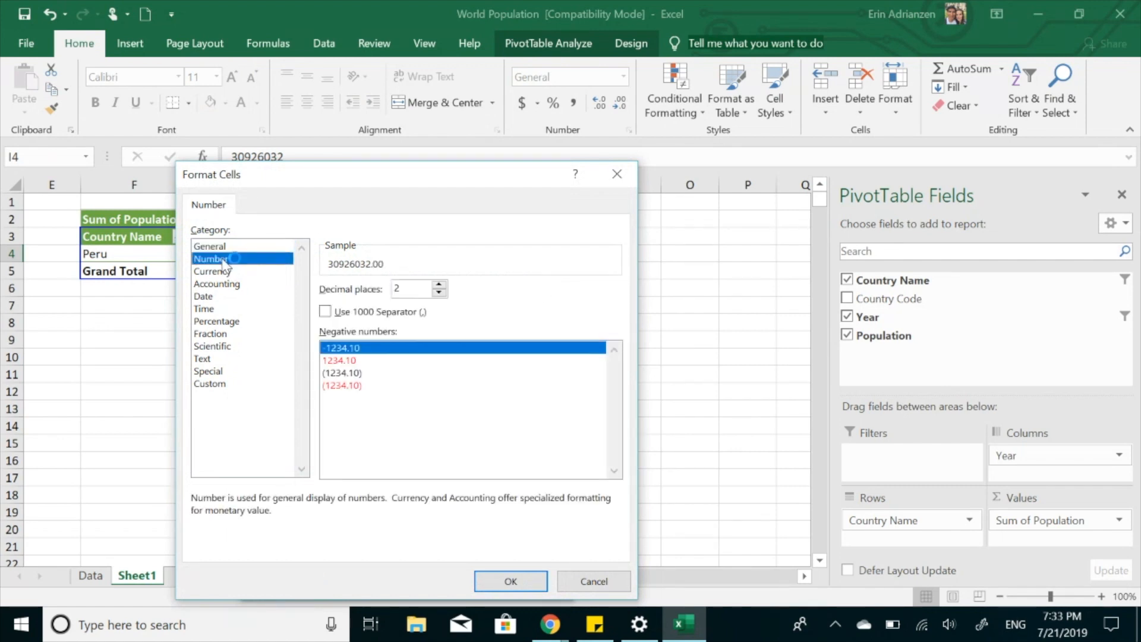
left_click(440, 292)
left_click(439, 292)
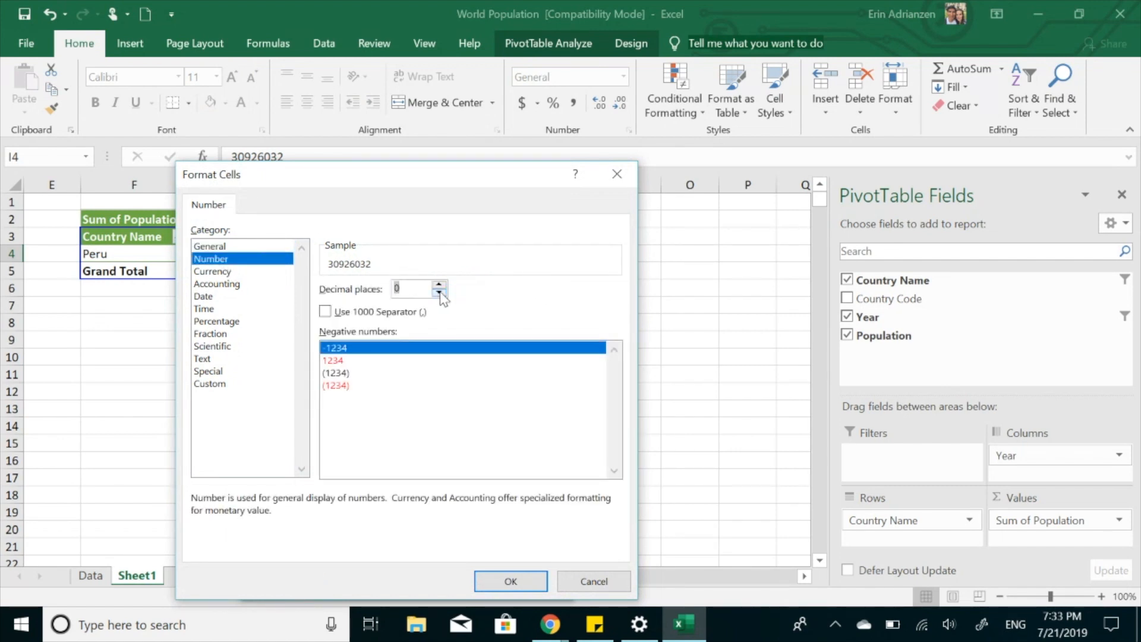
left_click(325, 313)
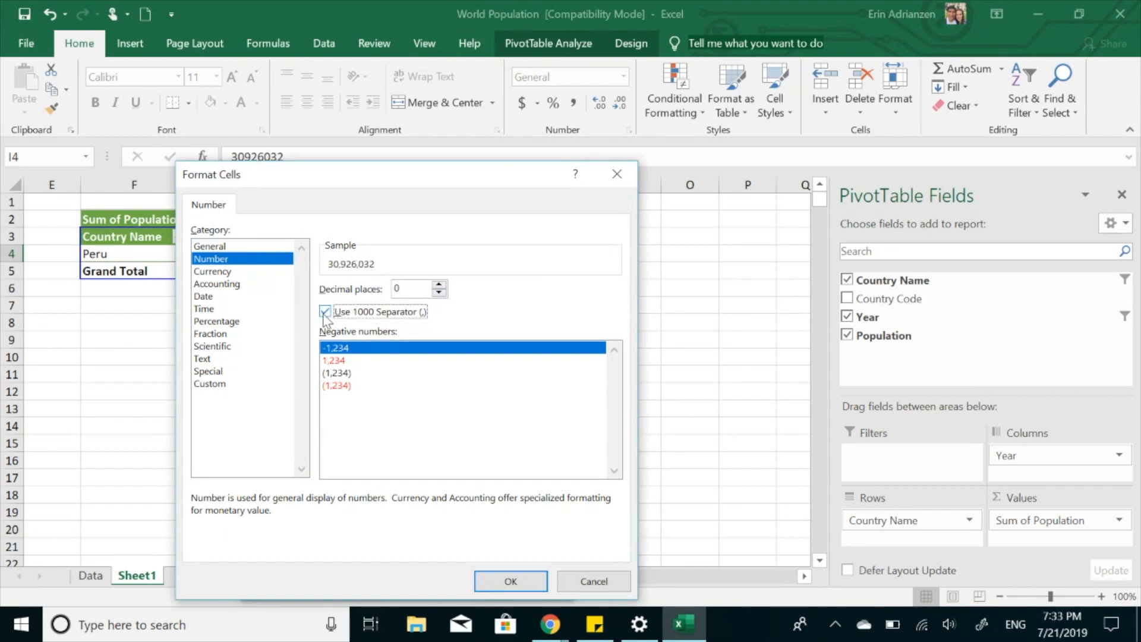
left_click(510, 581)
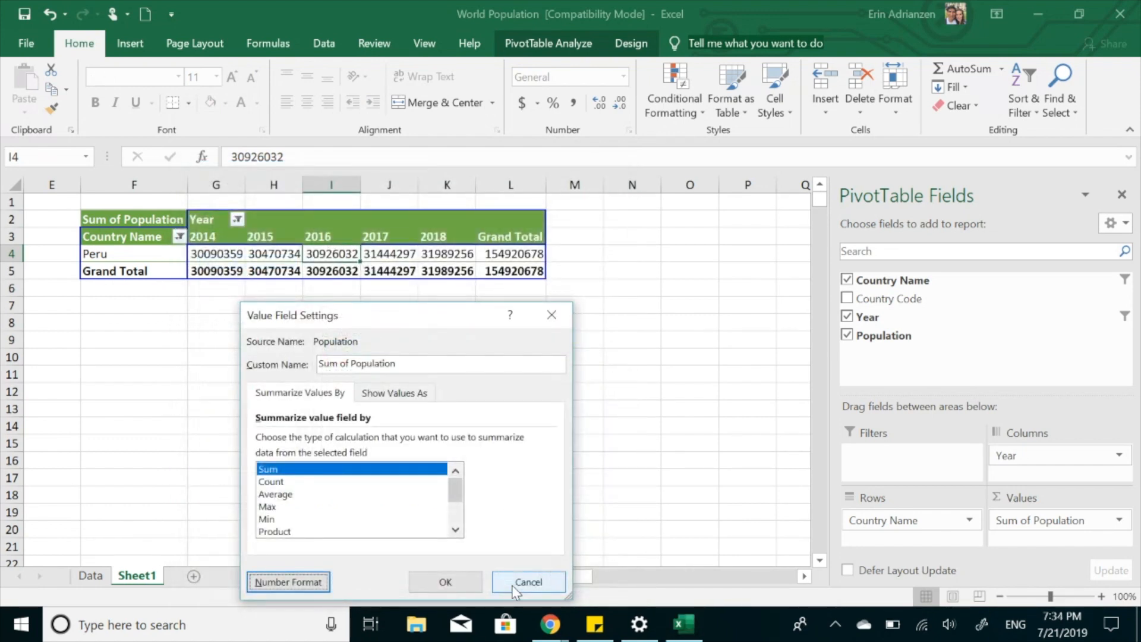
left_click(447, 582)
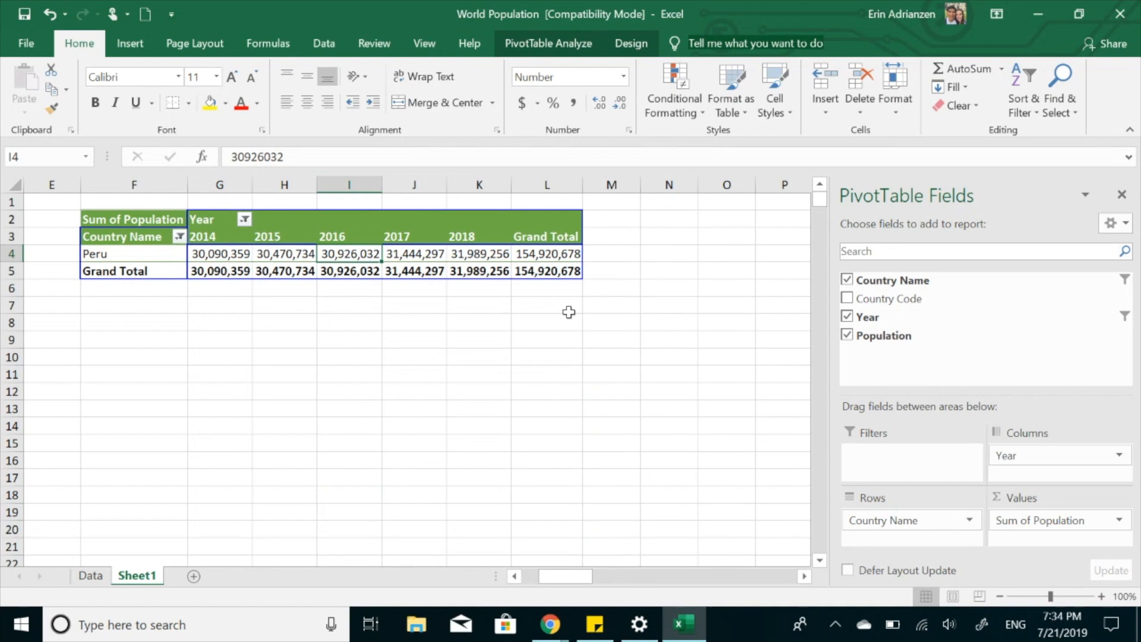